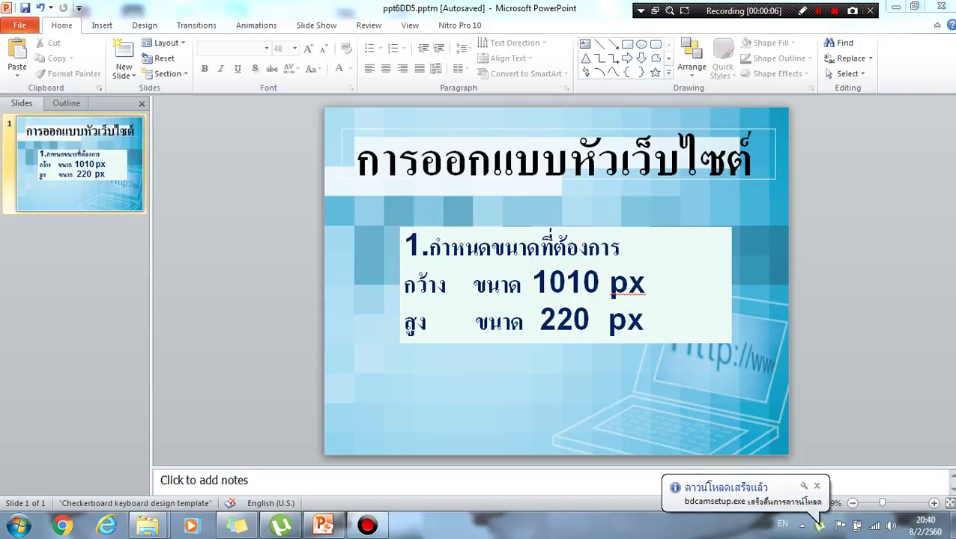
# Bring the Bandicam recordings folder window to the front from the taskbar
pyautogui.click(148, 524)
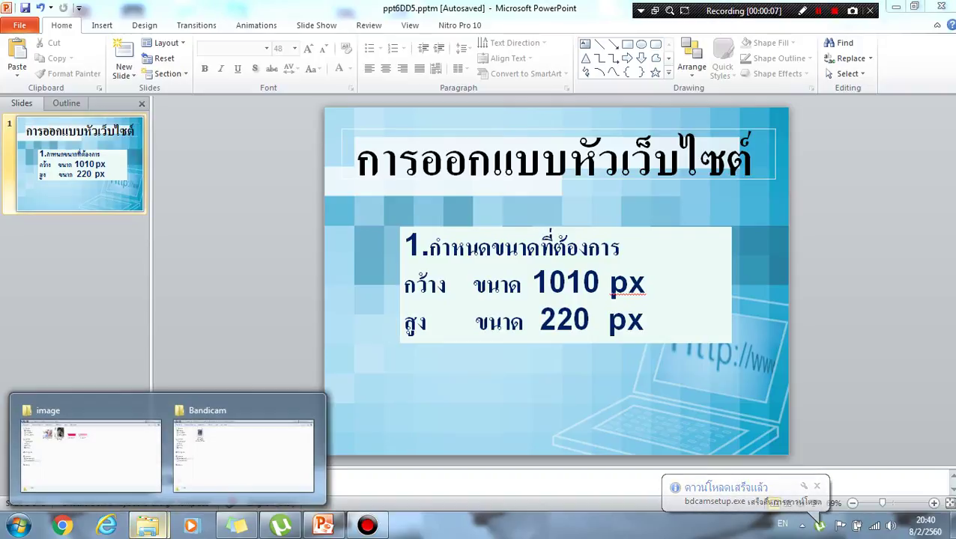
pyautogui.click(243, 450)
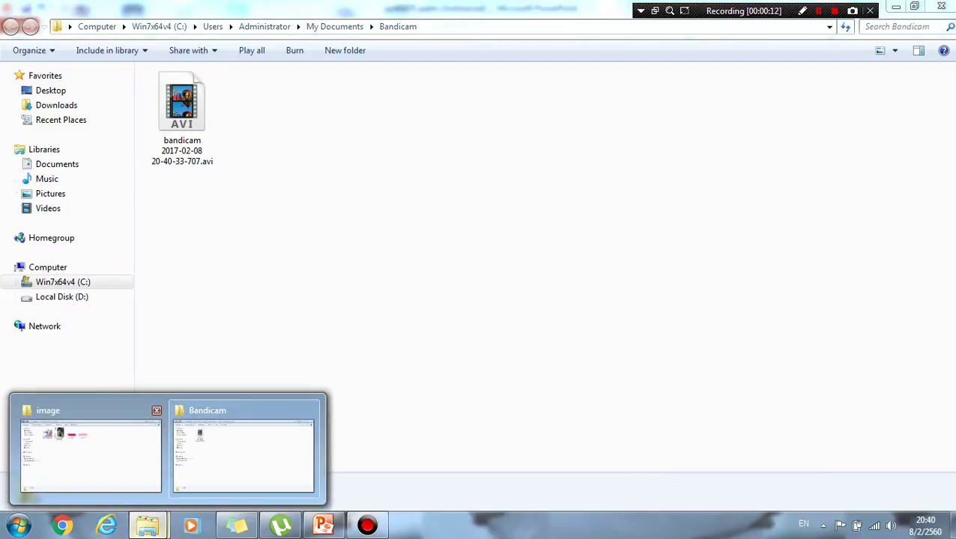
# Preview the cherry-blossom and portrait photos in the image folder, then return to PowerPoint
pyautogui.click(90, 449)
pyautogui.click(182, 109)
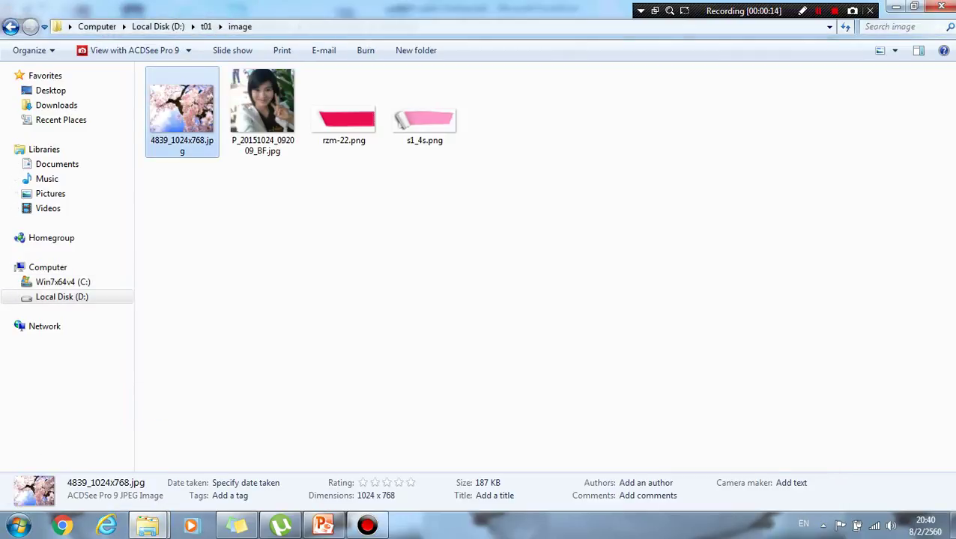
pyautogui.click(263, 108)
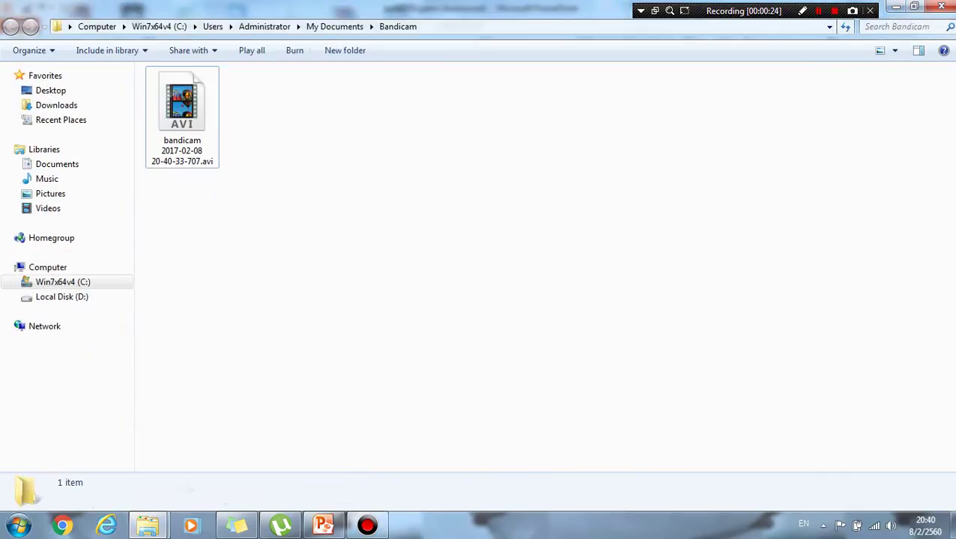
pyautogui.click(323, 526)
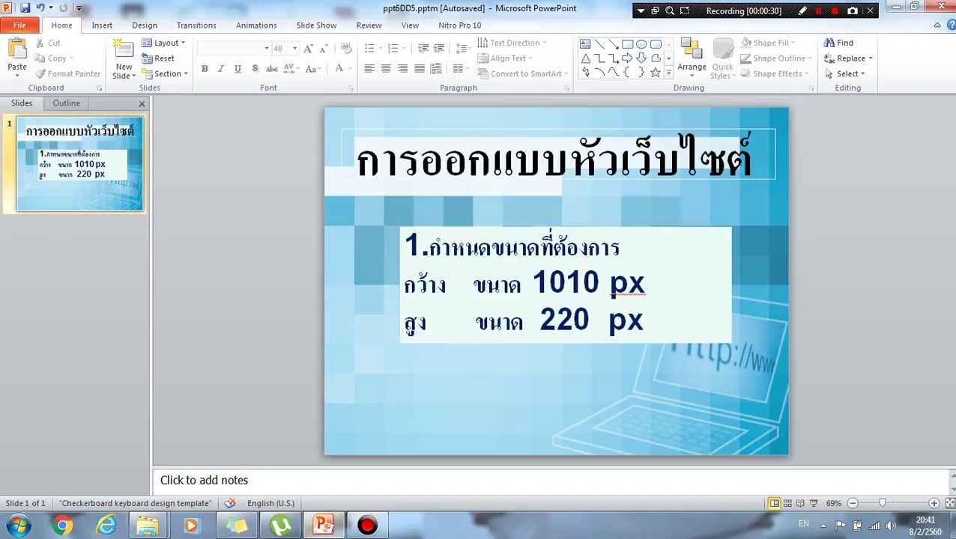
# Review the 1010 × 220 px banner size on the slide, then bring up the Start menu
pyautogui.click(450, 284)
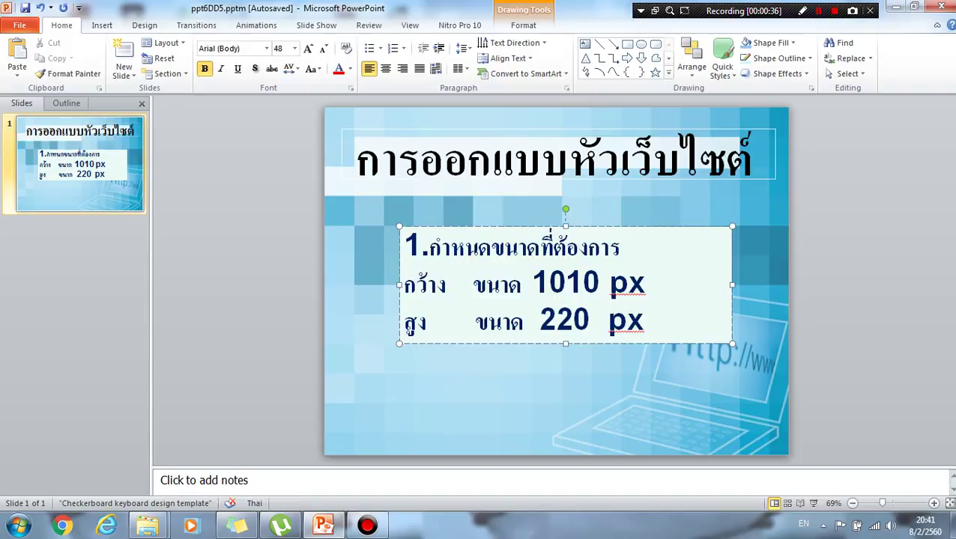
pyautogui.press('Escape')
pyautogui.press('Escape')
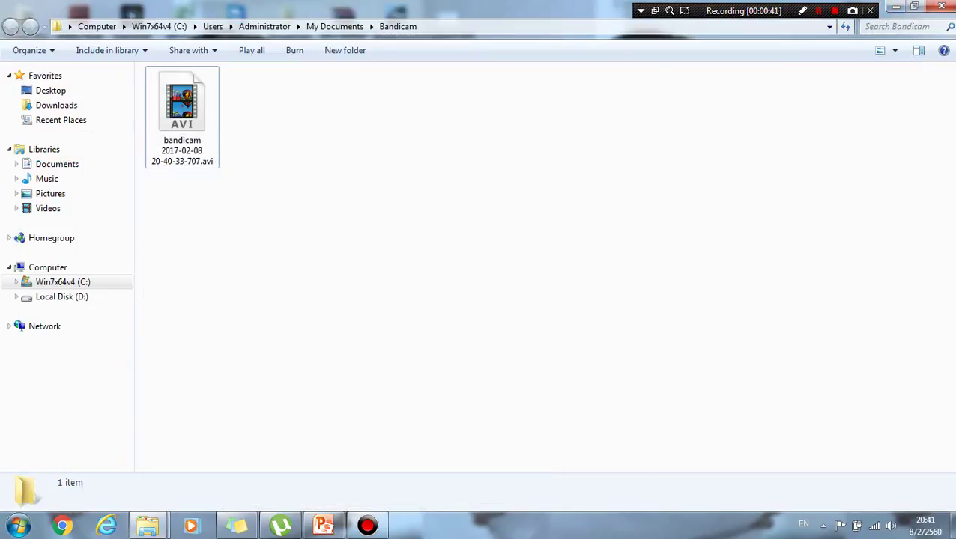
pyautogui.click(19, 525)
pyautogui.moveTo(90, 356)
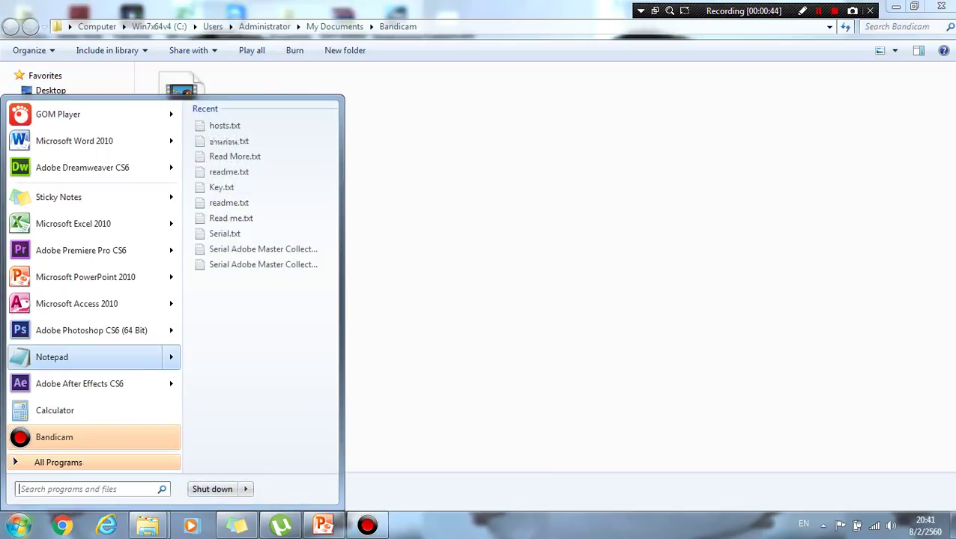
# Launch Adobe Photoshop CS6 (64 Bit) from the Start menu
pyautogui.click(91, 331)
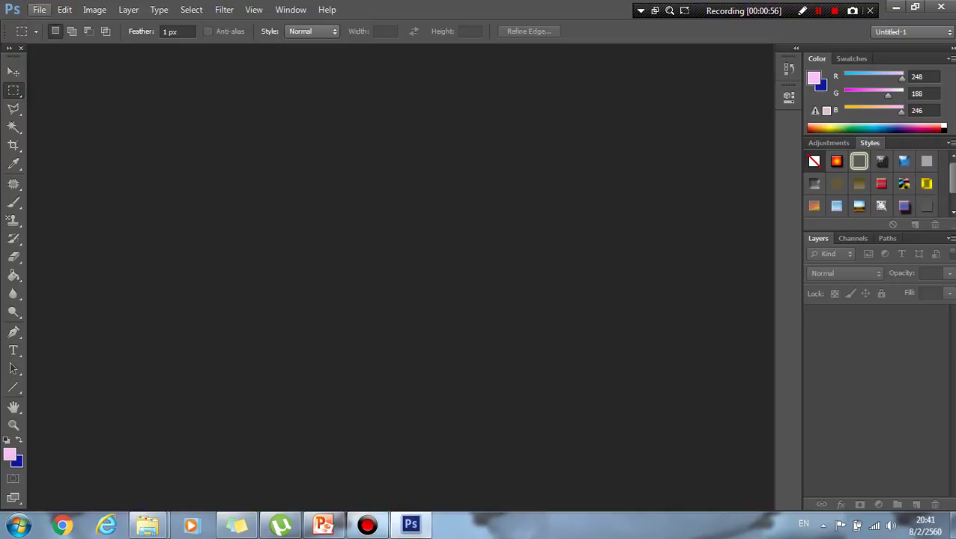
# Create a new 1010 × 220 px document at 100 ppi with a white background
pyautogui.click(39, 10)
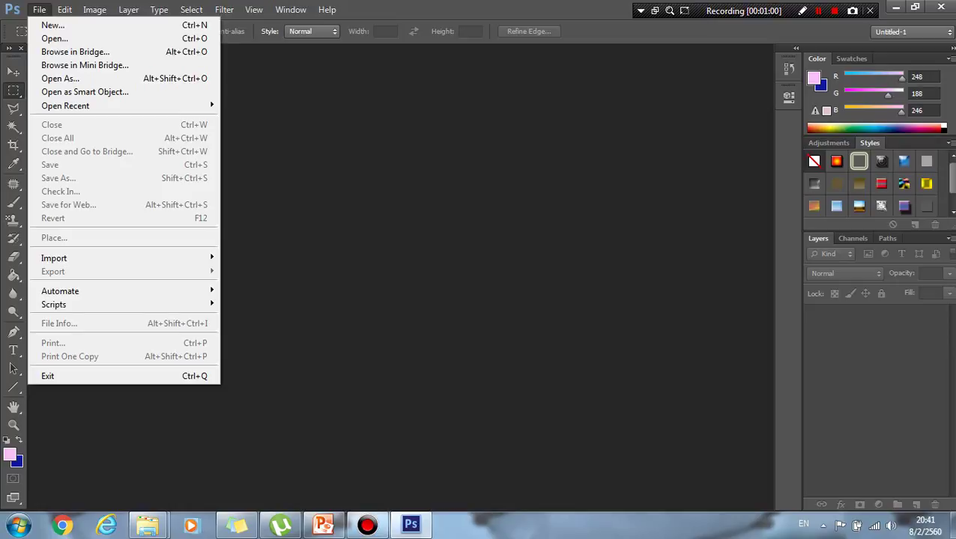
pyautogui.click(53, 25)
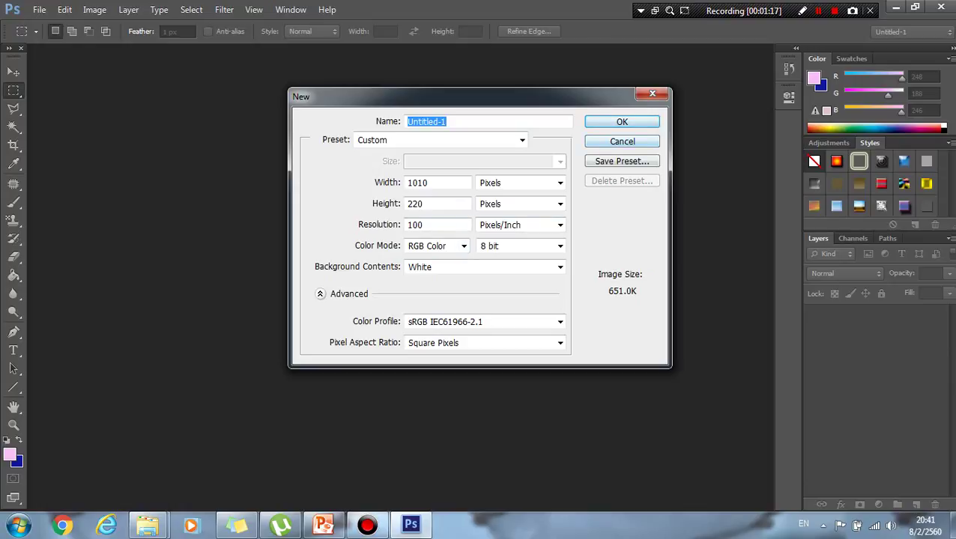
pyautogui.press('Return')
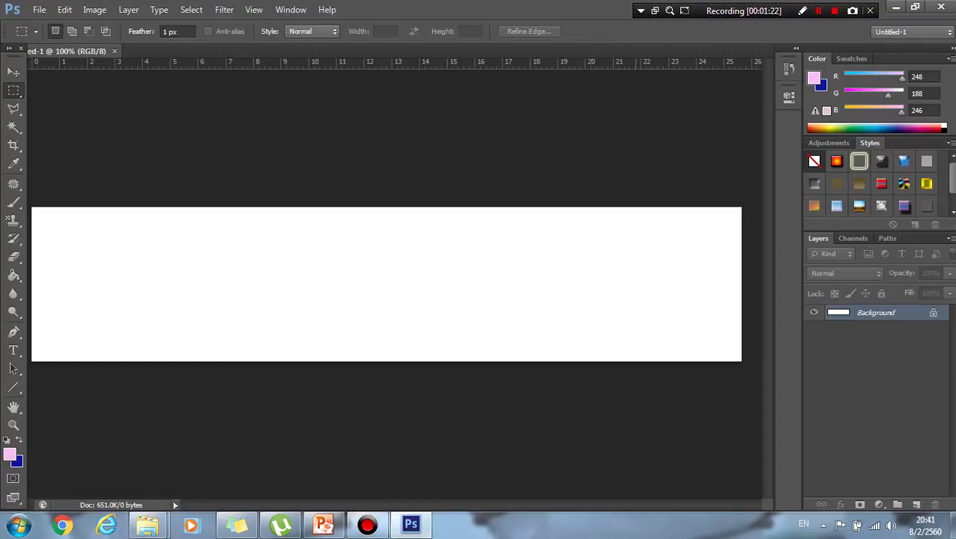
# Select the Move tool and convert the locked Background into an editable Layer 0
pyautogui.press('v')
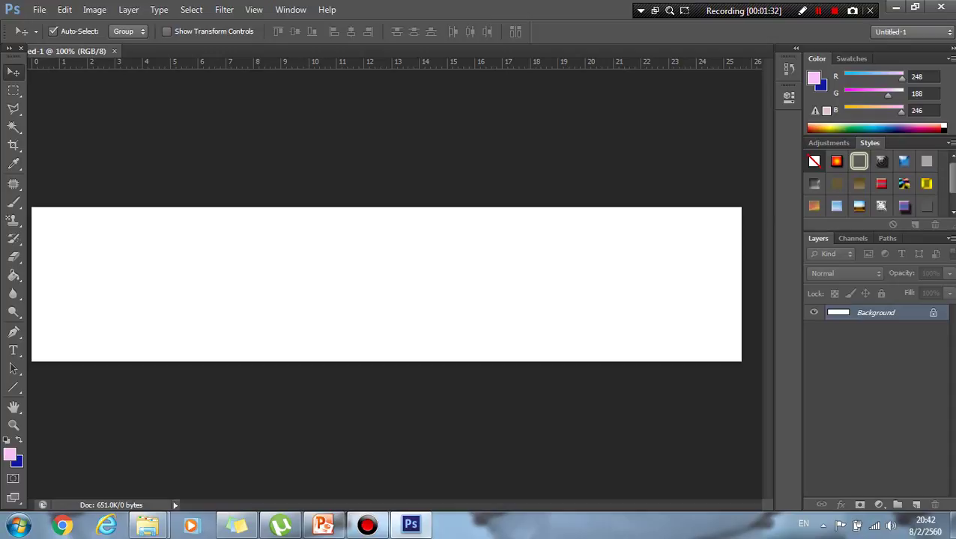
pyautogui.doubleClick(876, 313)
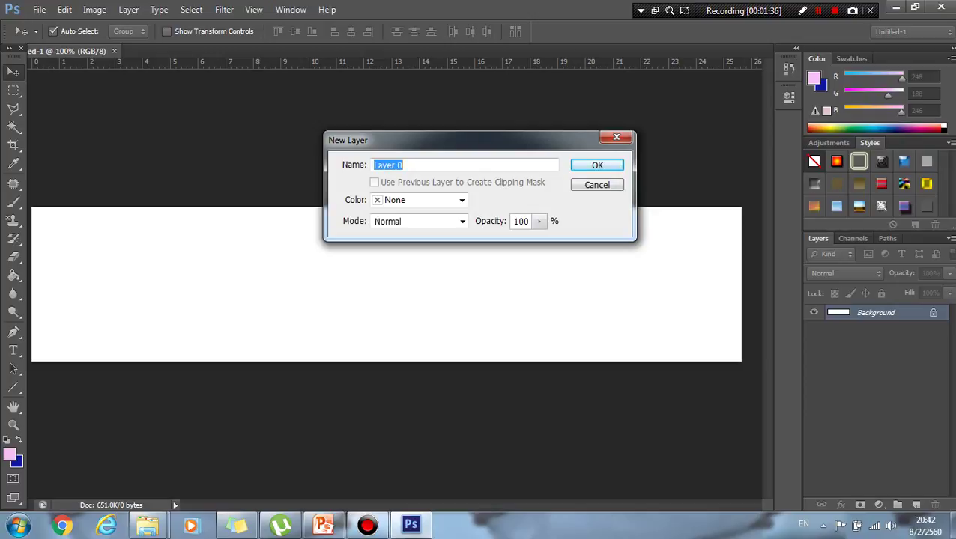
pyautogui.press('Return')
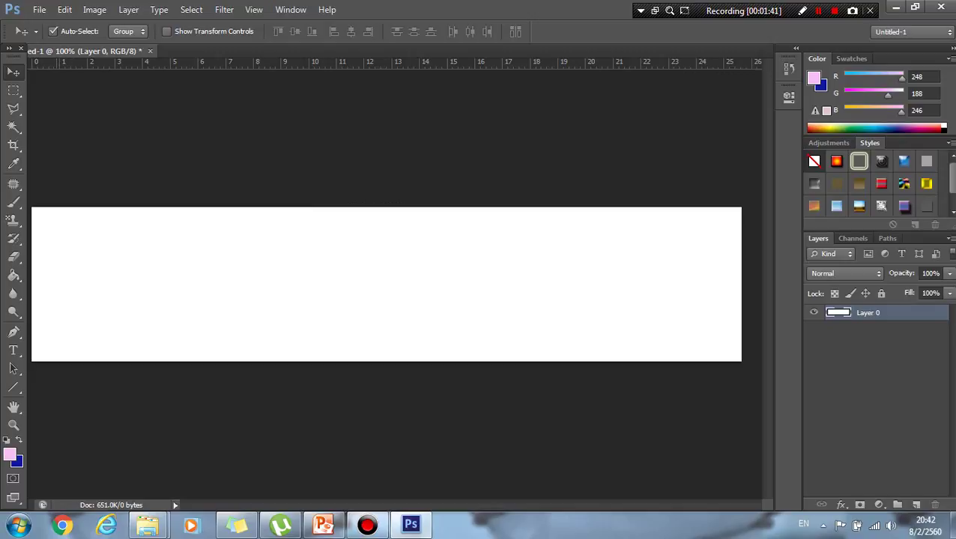
pyautogui.click(39, 9)
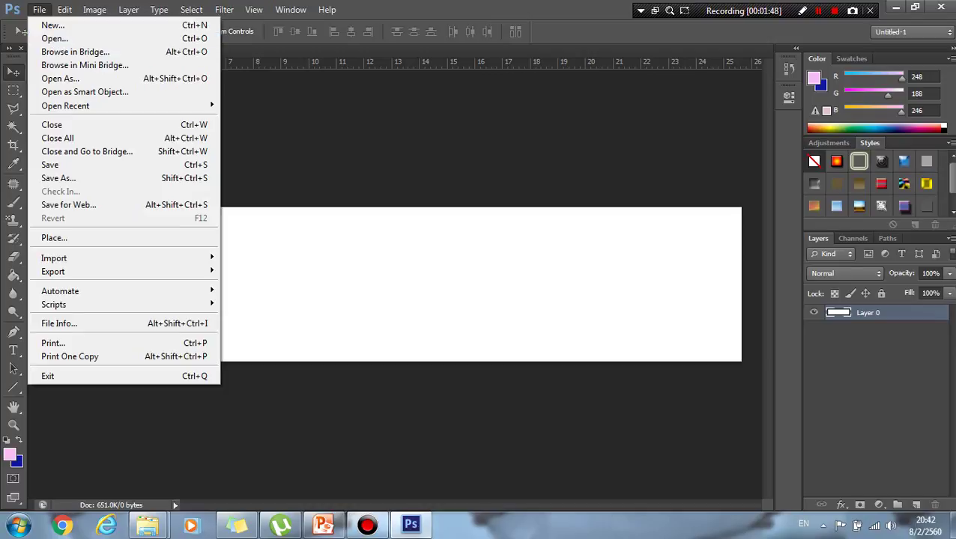
# Open the cherry-blossom photo 4839_1024x768.jpg and float its window over the banner
pyautogui.click(54, 38)
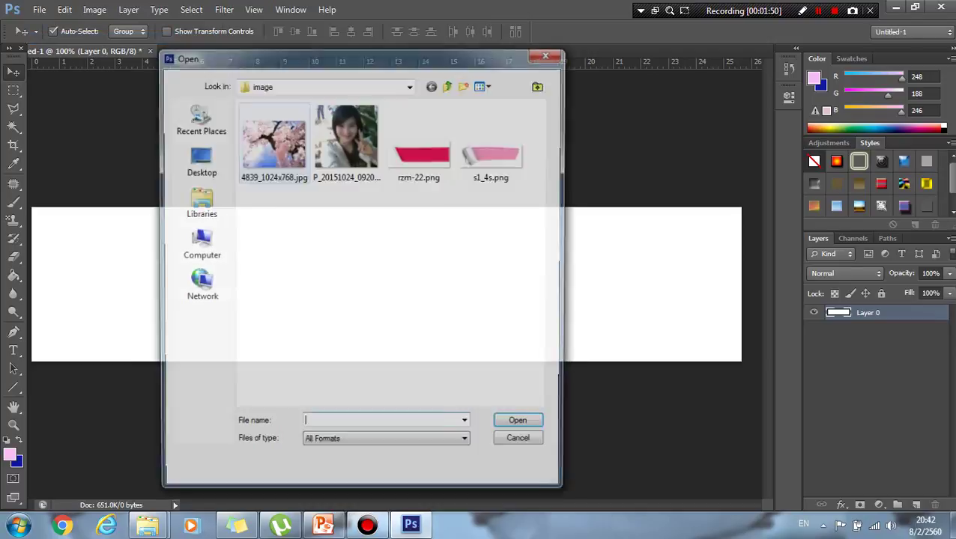
pyautogui.click(271, 142)
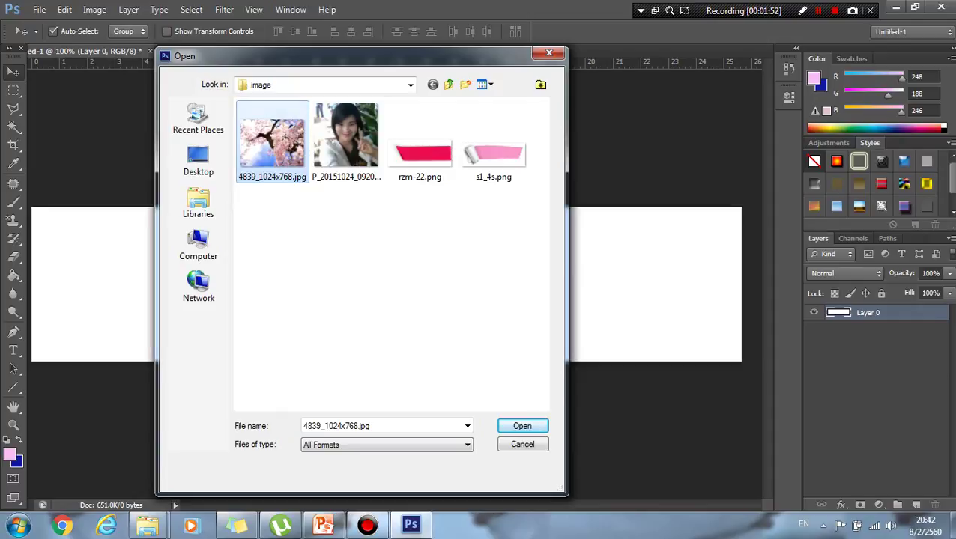
pyautogui.click(522, 425)
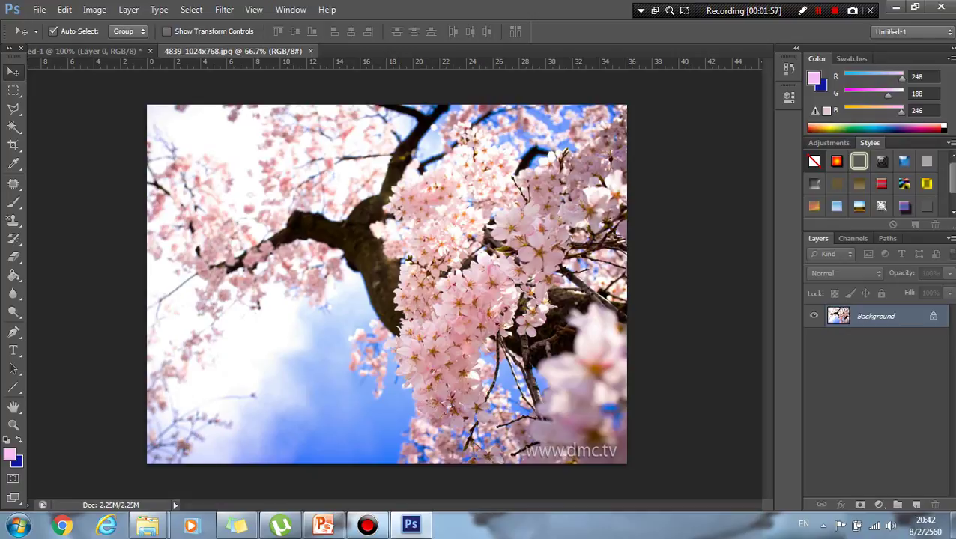
pyautogui.moveTo(225, 51); pyautogui.dragTo(165, 307)
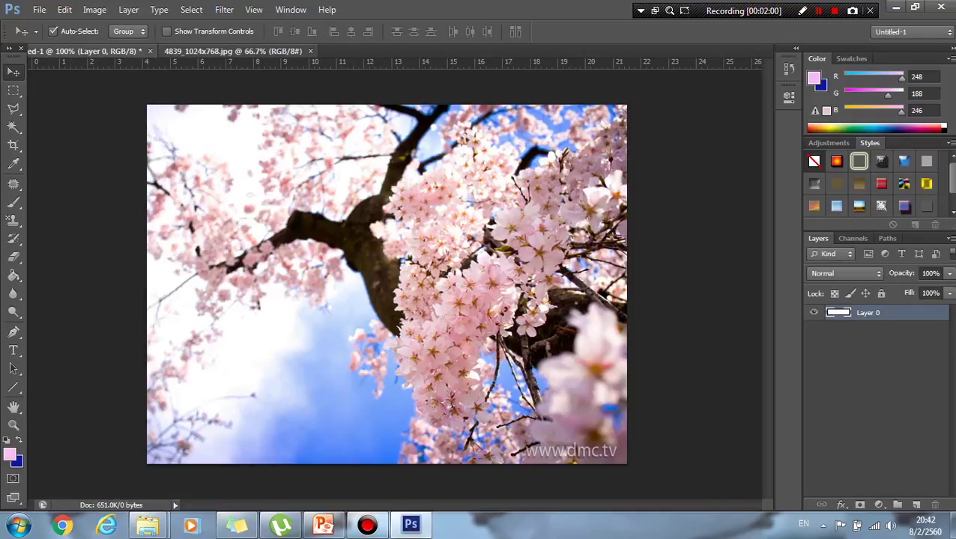
pyautogui.click(90, 51)
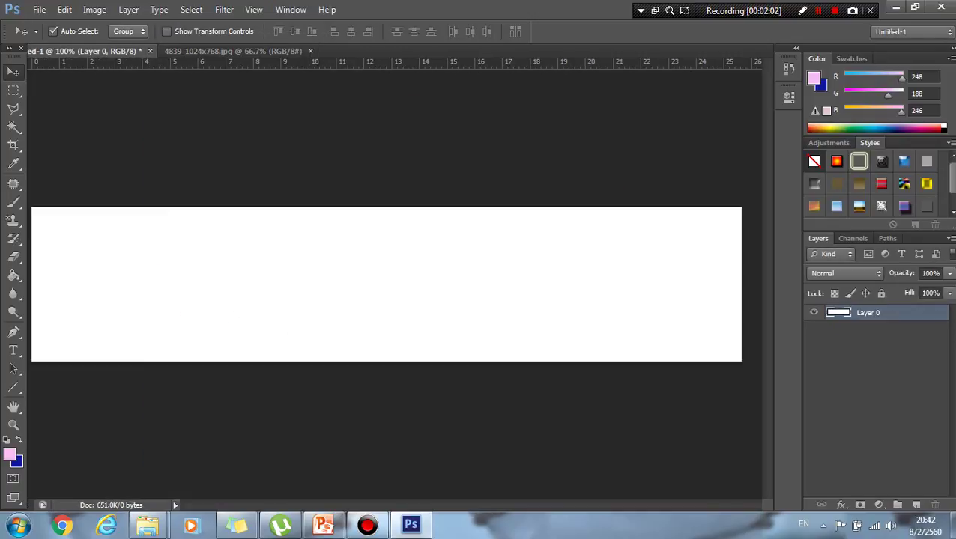
pyautogui.click(233, 51)
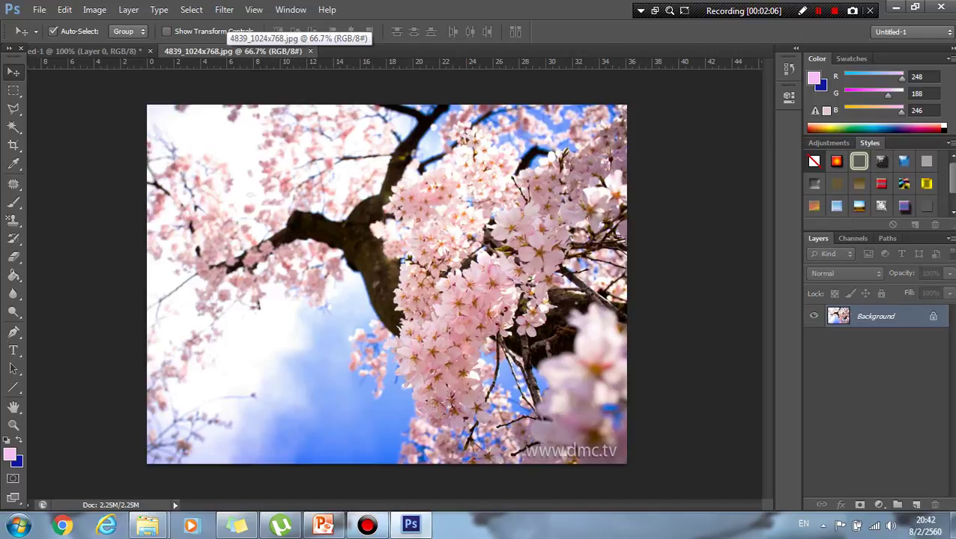
pyautogui.moveTo(233, 51); pyautogui.dragTo(318, 256)
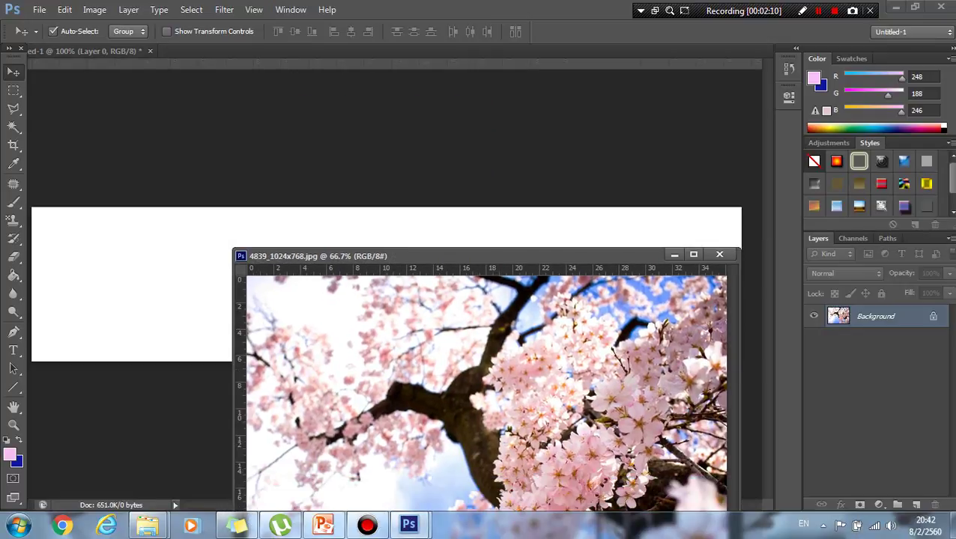
pyautogui.moveTo(318, 256); pyautogui.dragTo(235, 253)
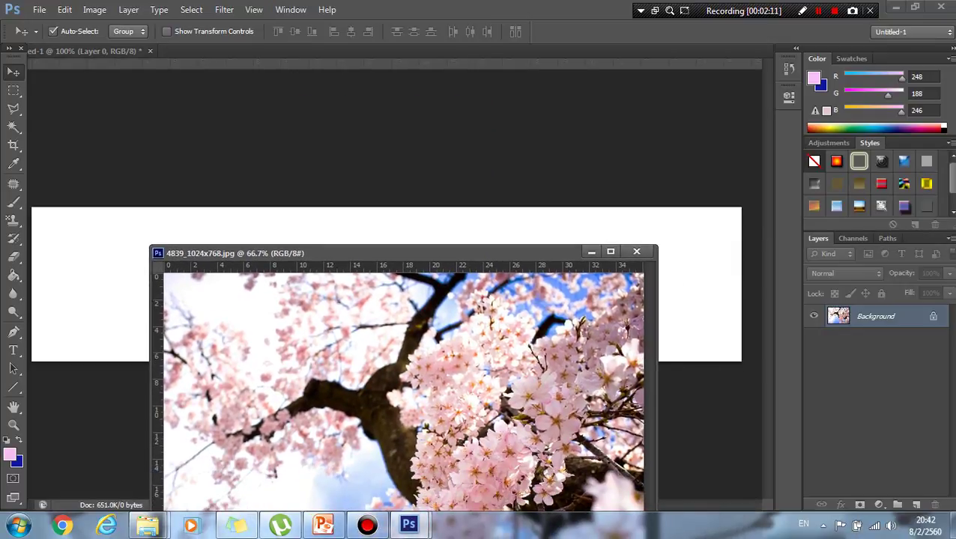
# Unlock the photo's background, copy it into the banner as Layer 1, and close the photo
pyautogui.doubleClick(875, 316)
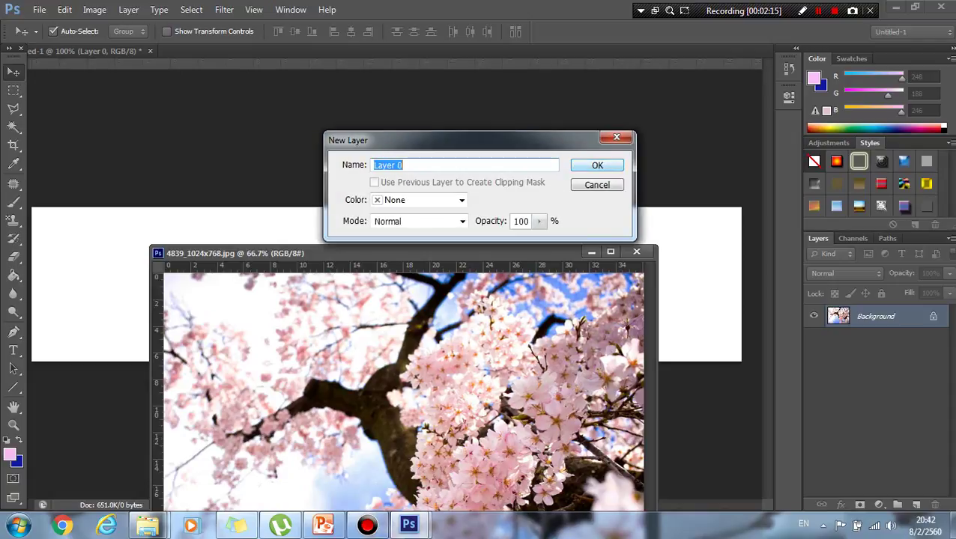
pyautogui.press('Return')
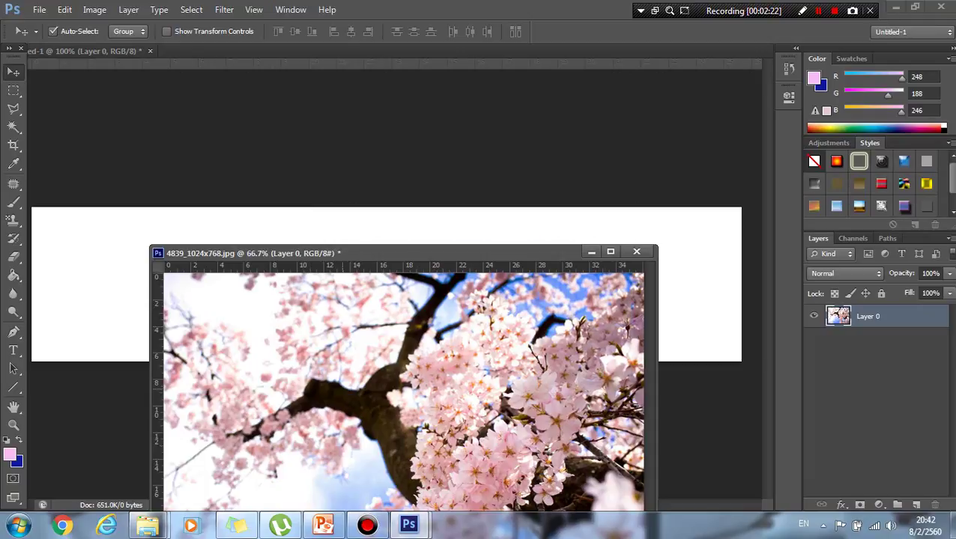
pyautogui.moveTo(352, 353); pyautogui.dragTo(326, 224)
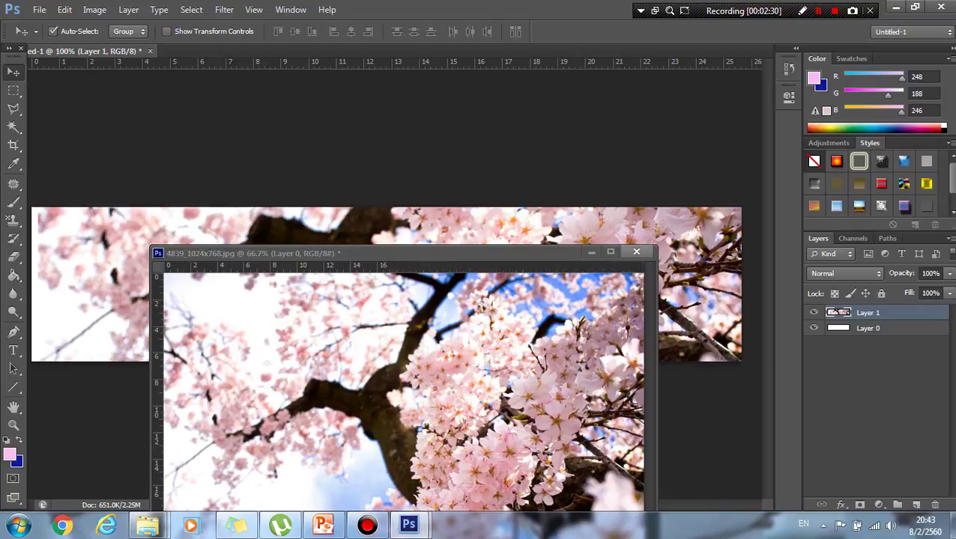
pyautogui.click(636, 251)
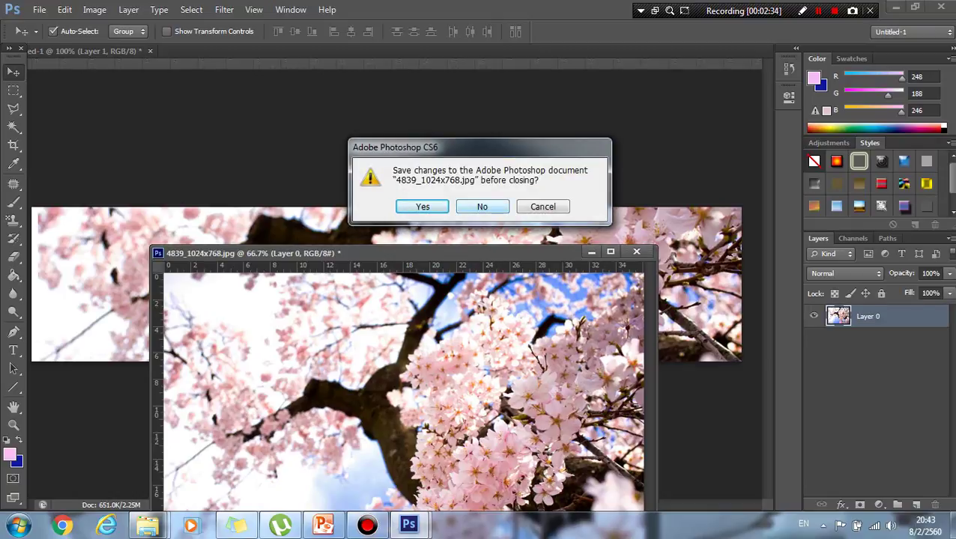
# Close the source photo without saving and reposition the cherry-blossom layer in the banner
pyautogui.press('n')
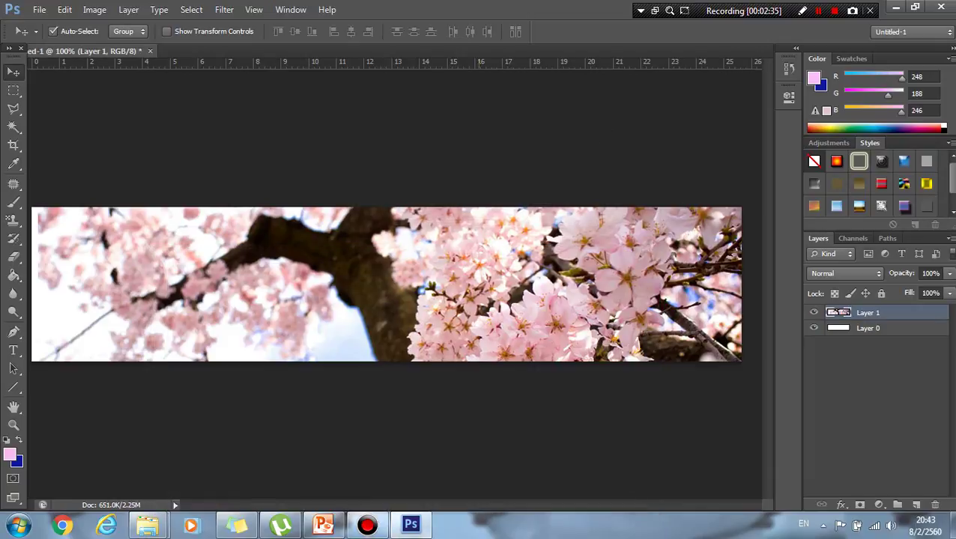
pyautogui.moveTo(418, 240); pyautogui.dragTo(383, 289)
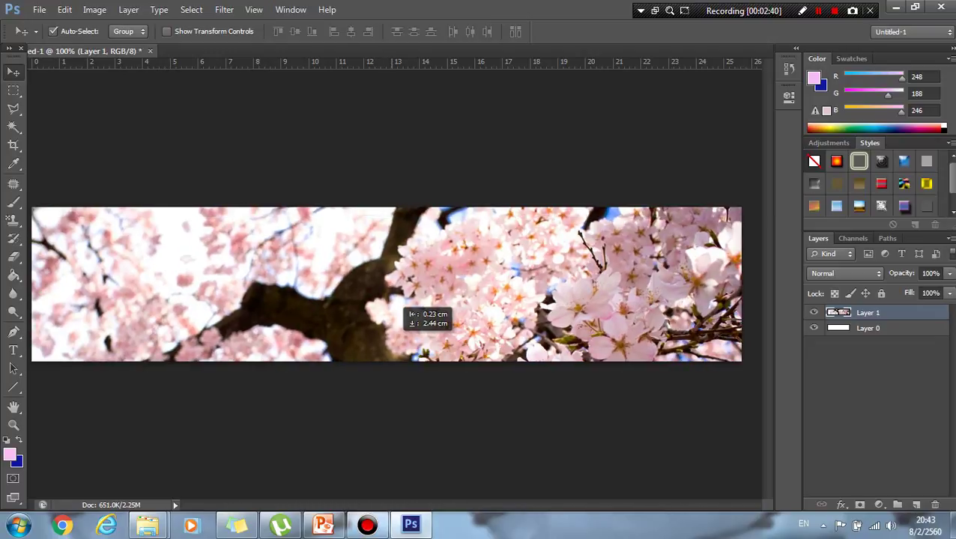
pyautogui.moveTo(383, 289)
pyautogui.mouseDown()
pyautogui.moveTo(410, 331)
pyautogui.moveTo(447, 250)
pyautogui.mouseUp()
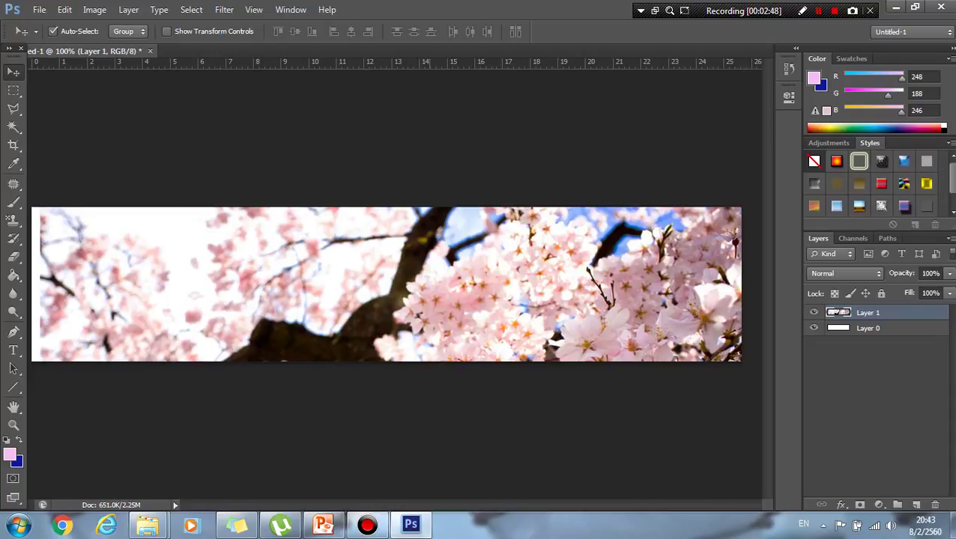
# Free-transform Layer 1 so the blossoms and trunk fill the whole banner
pyautogui.hotkey('ctrl', 't')
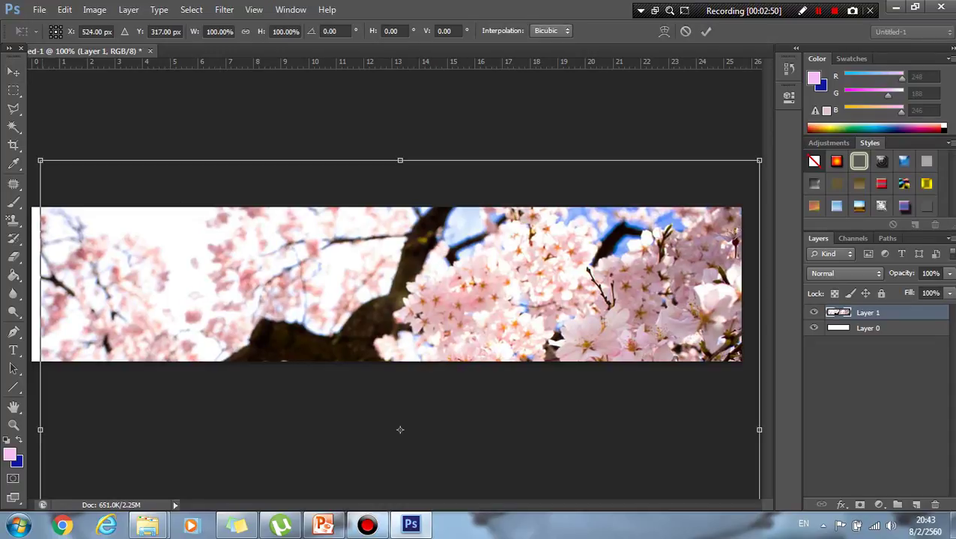
pyautogui.moveTo(40, 160); pyautogui.dragTo(122, 319)
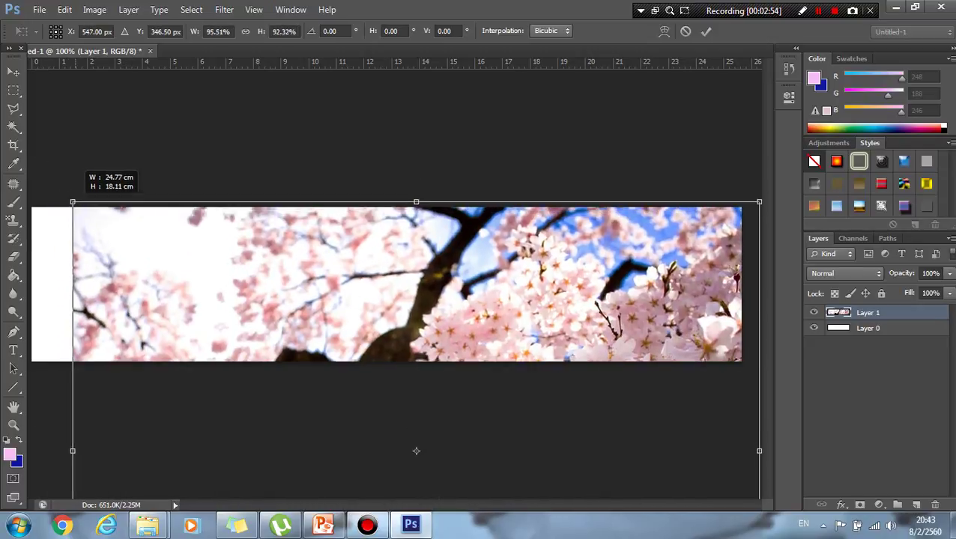
pyautogui.moveTo(122, 319); pyautogui.dragTo(49, 207)
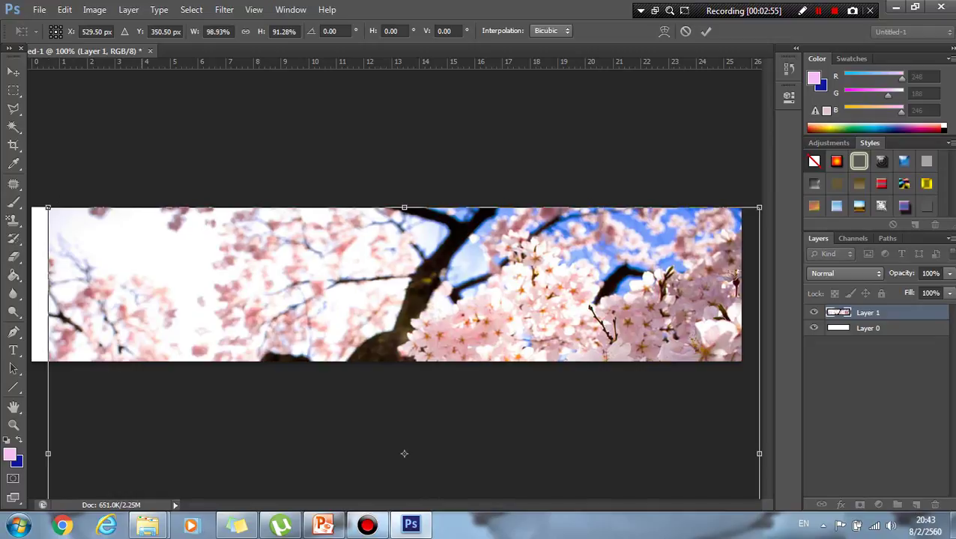
pyautogui.moveTo(404, 453)
pyautogui.mouseDown()
pyautogui.moveTo(400, 363)
pyautogui.moveTo(453, 453)
pyautogui.moveTo(420, 429)
pyautogui.moveTo(420, 319)
pyautogui.moveTo(408, 333)
pyautogui.moveTo(420, 401)
pyautogui.moveTo(420, 370)
pyautogui.mouseUp()
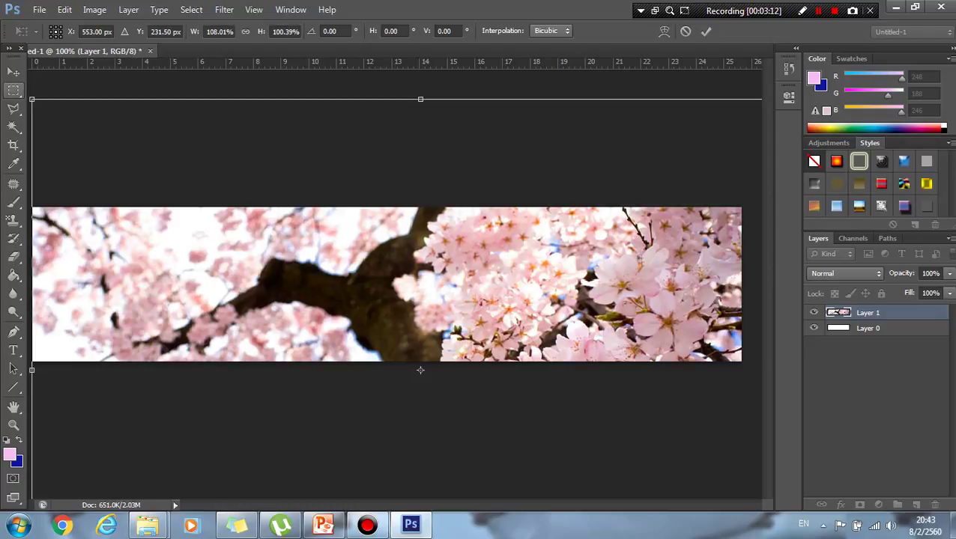
pyautogui.moveTo(32, 99); pyautogui.dragTo(87, 186)
pyautogui.moveTo(448, 413); pyautogui.dragTo(392, 352)
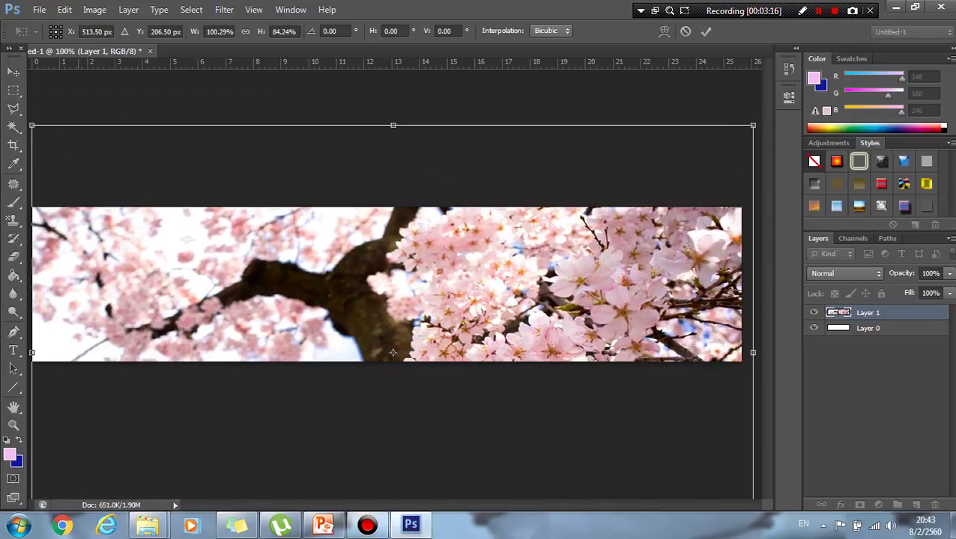
pyautogui.press('Return')
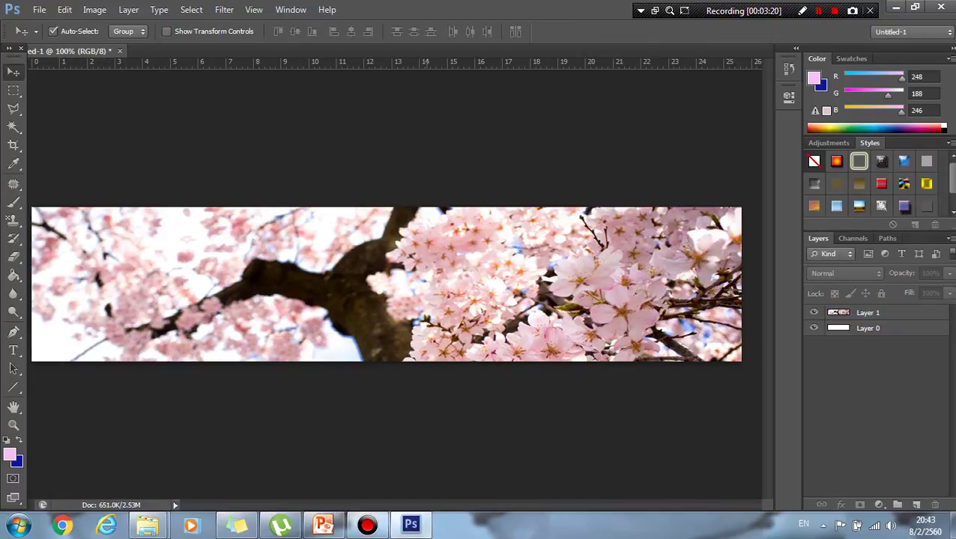
# Lower Layer 1's opacity to 80% to fade the cherry-blossom photo
pyautogui.click(869, 313)
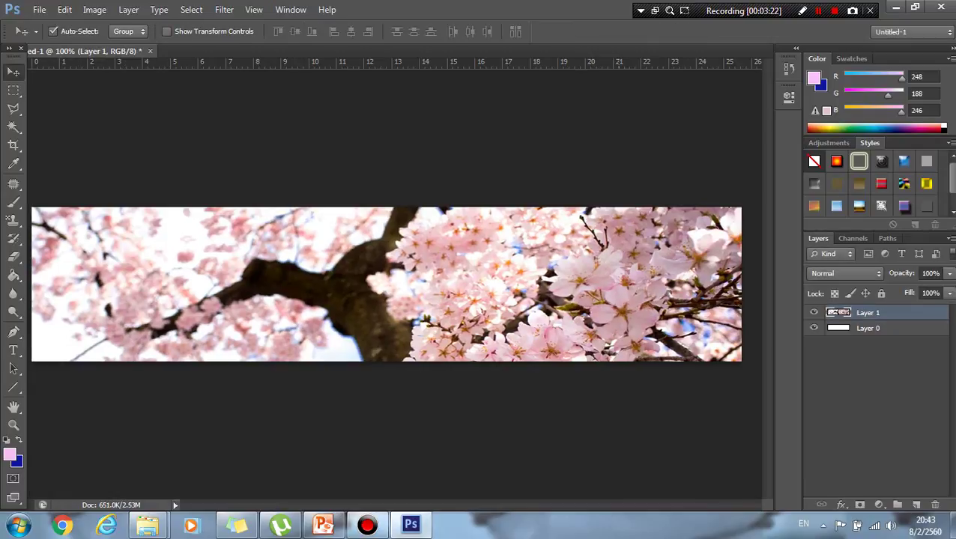
pyautogui.click(949, 274)
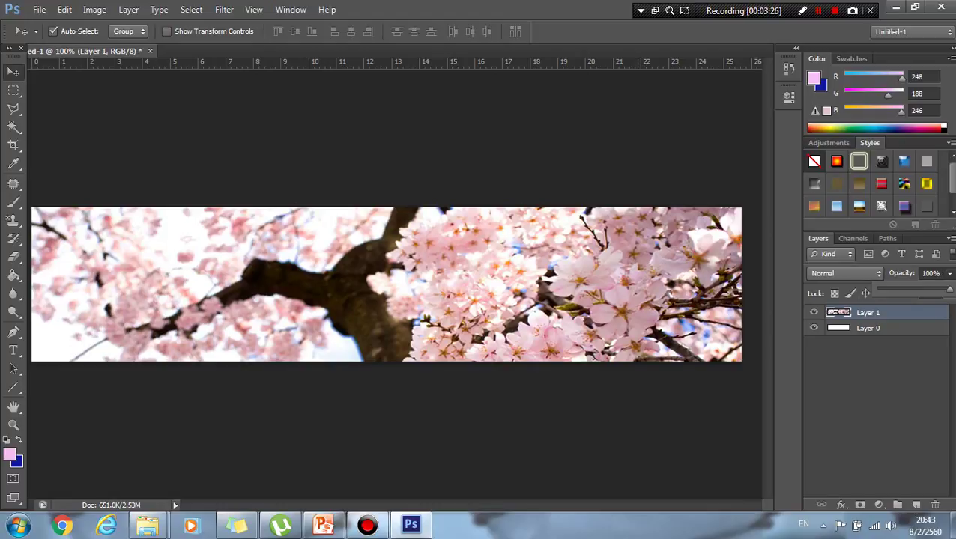
pyautogui.moveTo(949, 289); pyautogui.dragTo(933, 289)
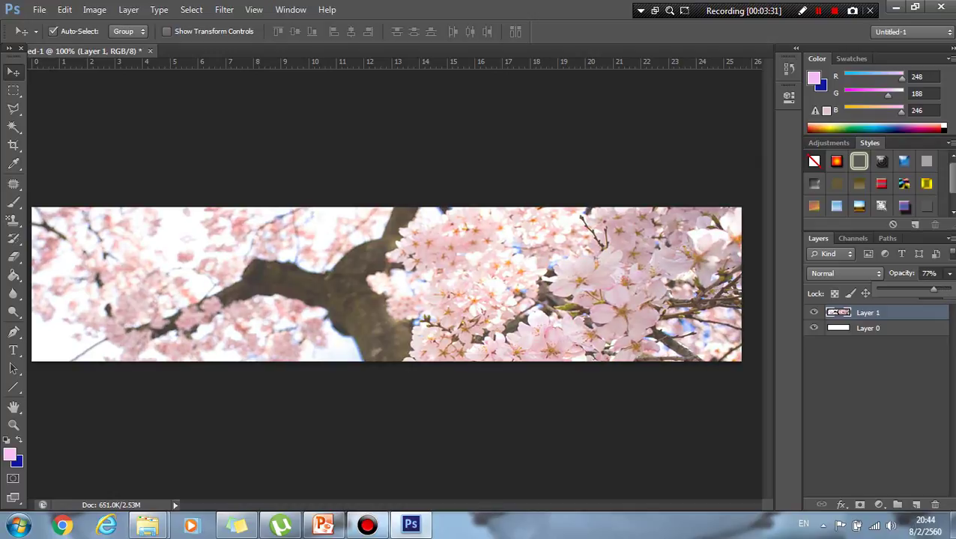
pyautogui.moveTo(932, 289); pyautogui.dragTo(934, 290)
pyautogui.press('Return')
pyautogui.click(291, 149)
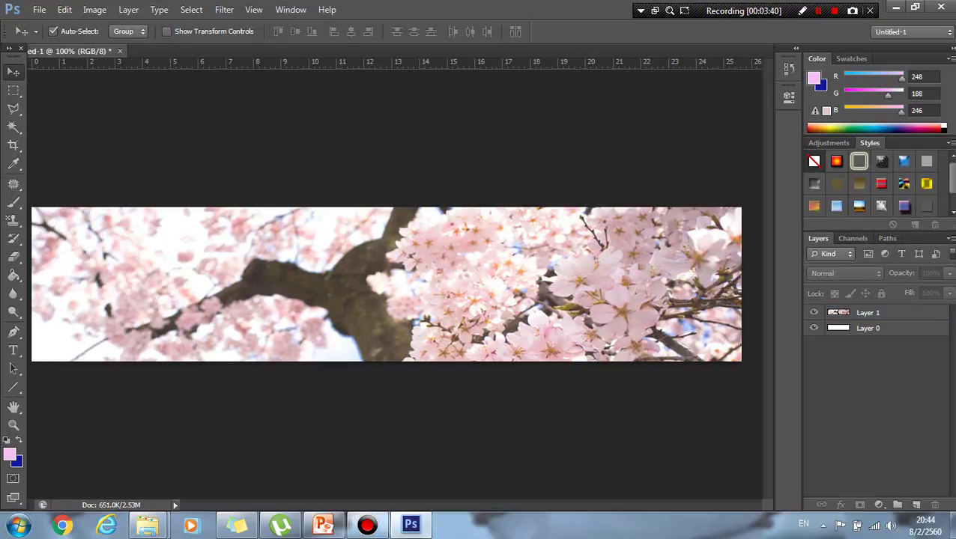
pyautogui.click(39, 10)
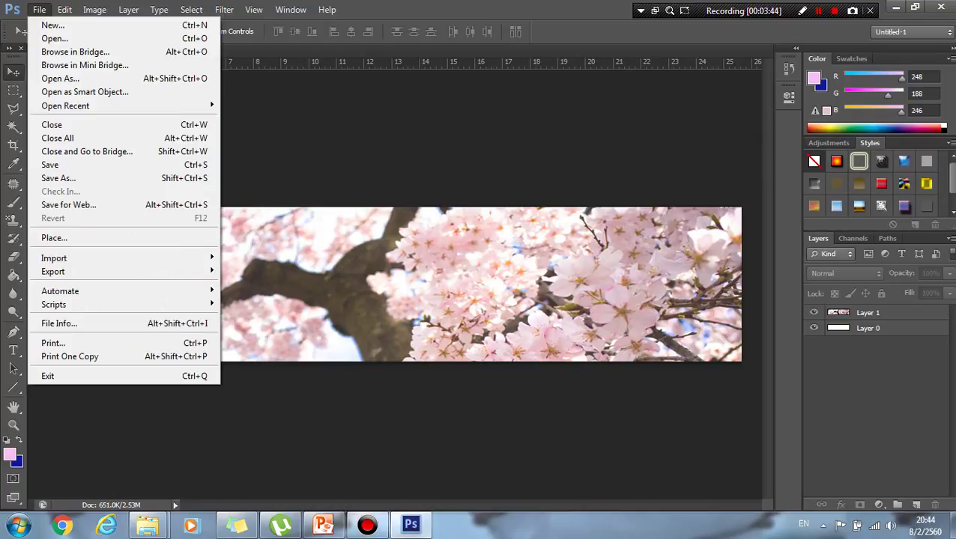
# Open portrait P_20151024_092009_BF.jpg and unlock its Background as Layer 0
pyautogui.click(54, 38)
pyautogui.click(346, 138)
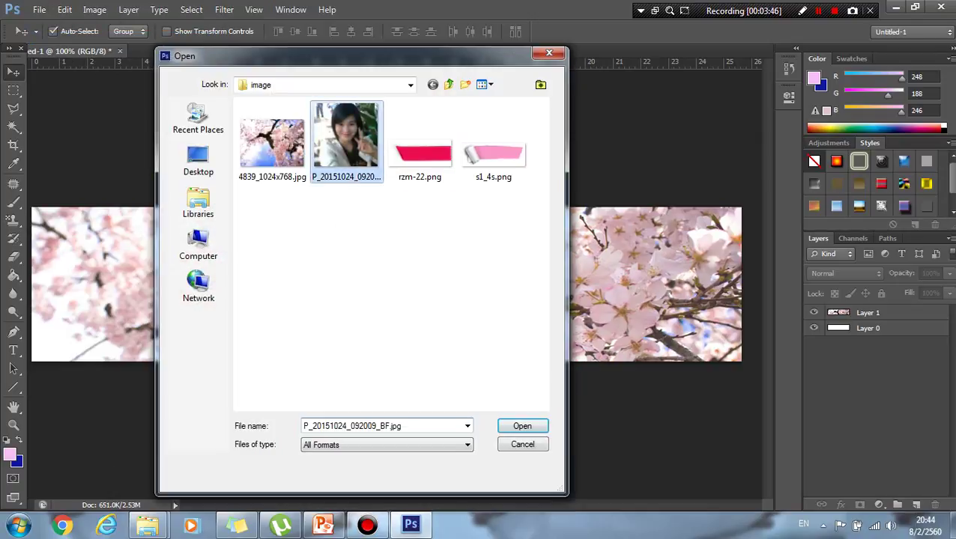
pyautogui.click(522, 425)
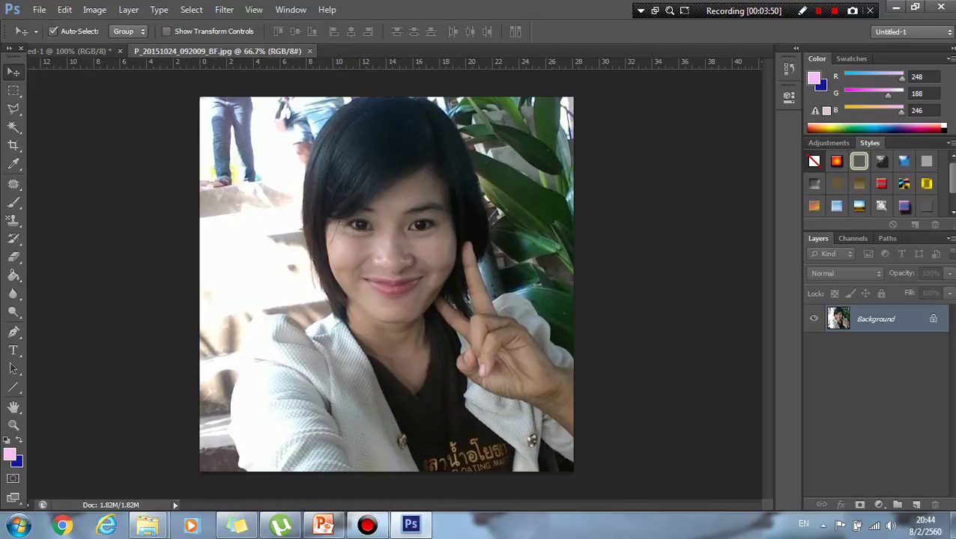
pyautogui.hotkey('ctrl', 'Tab')
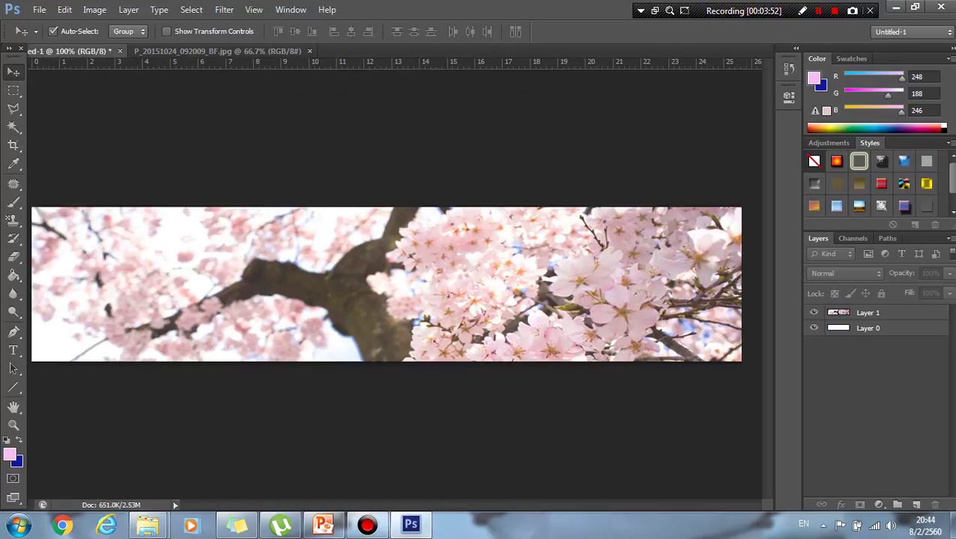
pyautogui.hotkey('ctrl', 'Tab')
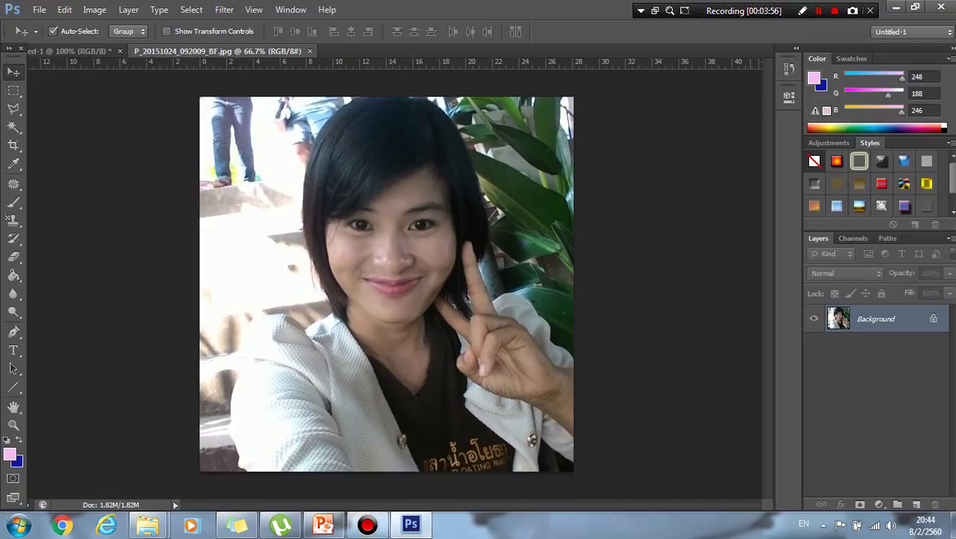
pyautogui.doubleClick(875, 320)
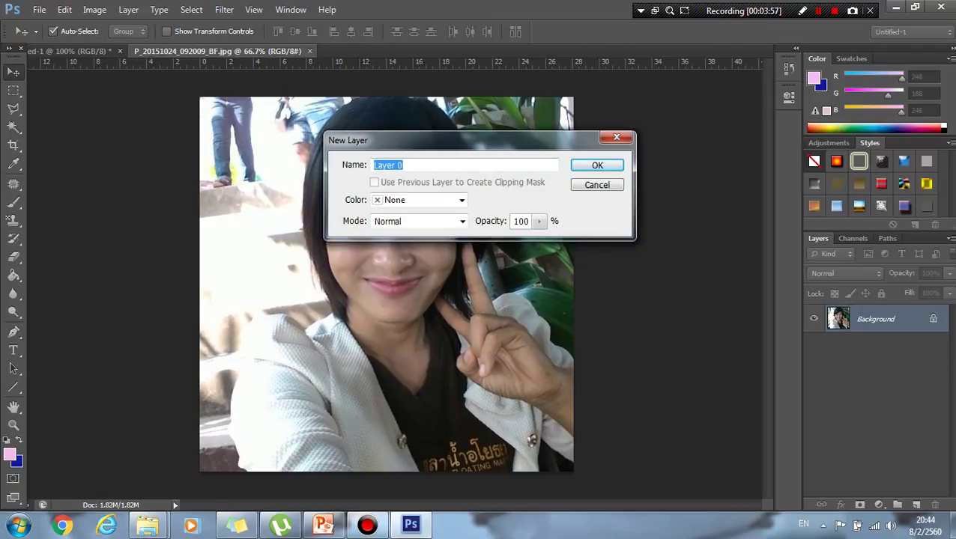
pyautogui.press('Return')
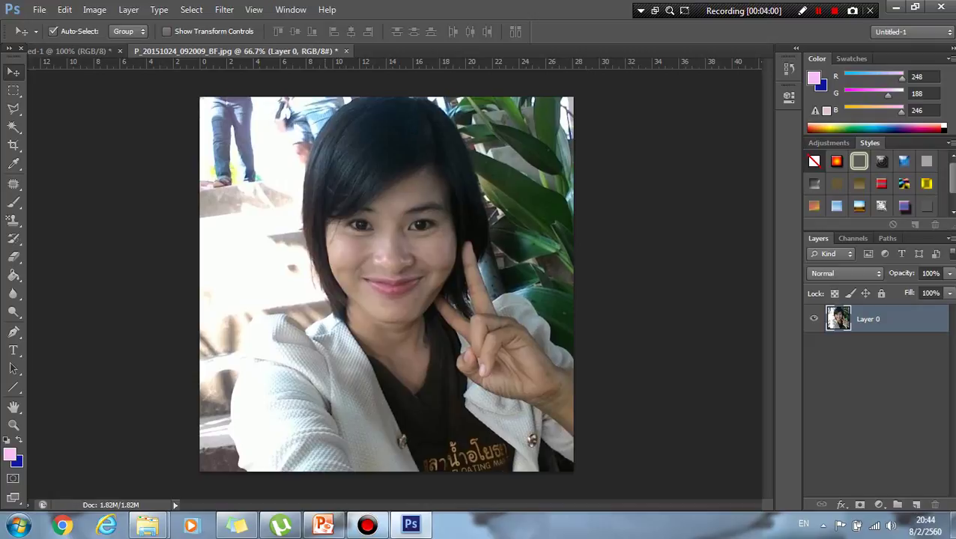
# Draw an elliptical selection around the woman's face and shoulders in the portrait
pyautogui.click(13, 90)
pyautogui.click(13, 90)
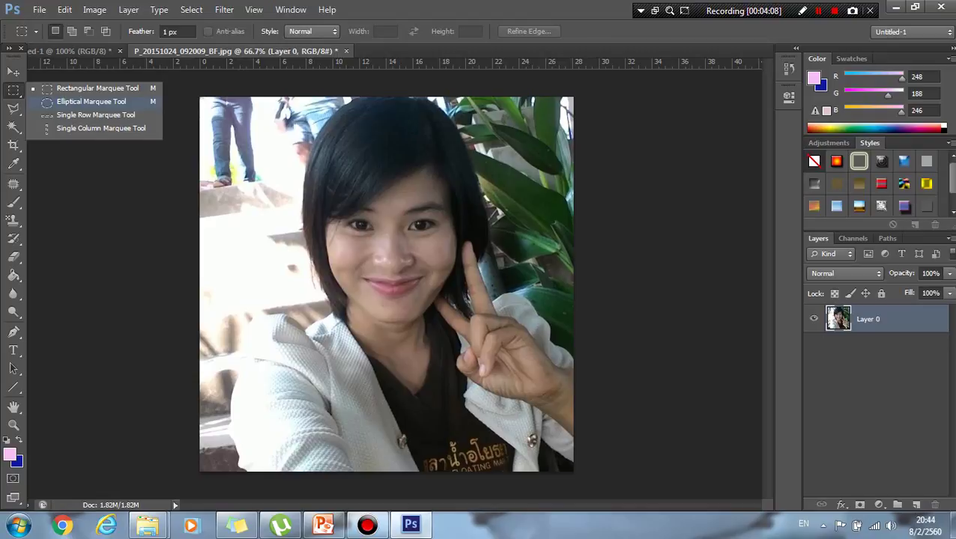
pyautogui.click(91, 101)
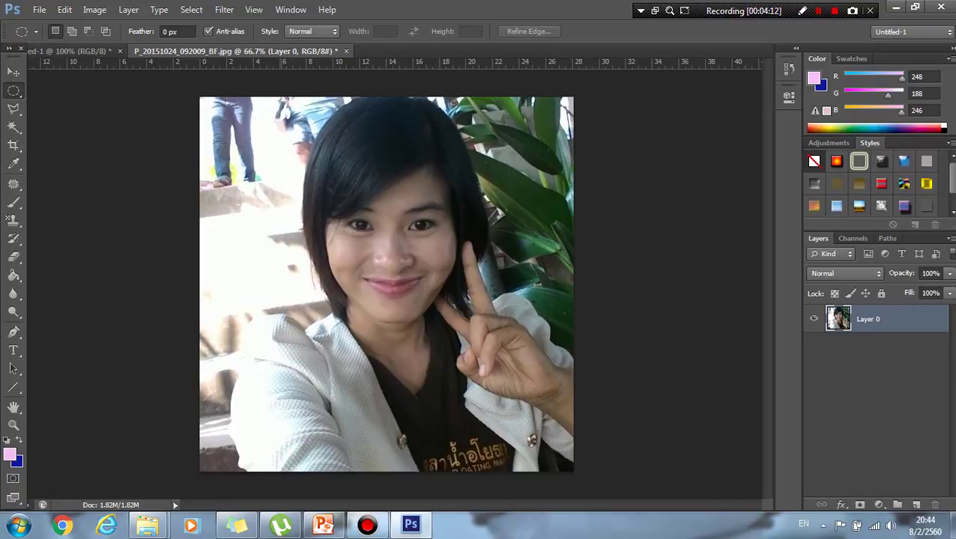
pyautogui.moveTo(280, 97); pyautogui.dragTo(524, 440)
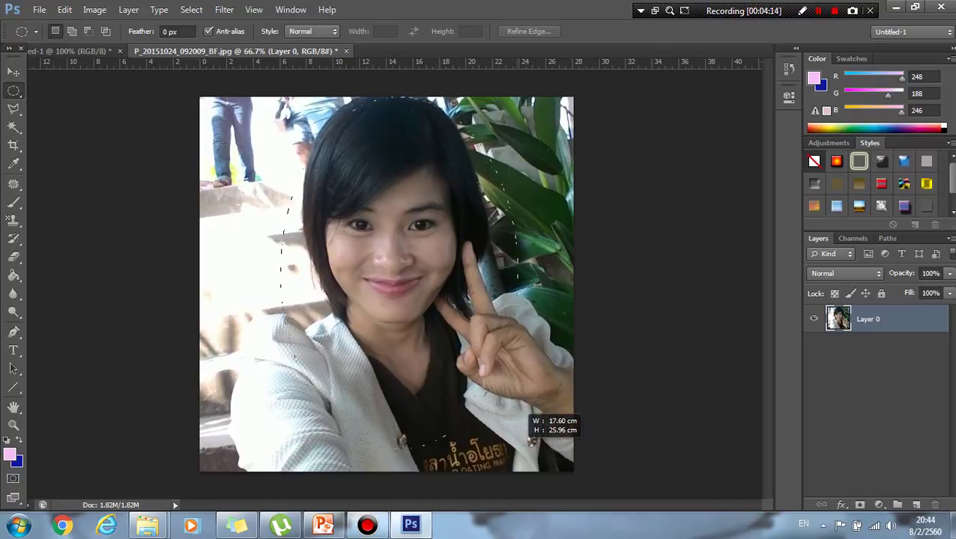
pyautogui.moveTo(524, 440)
pyautogui.mouseDown()
pyautogui.moveTo(541, 467)
pyautogui.moveTo(535, 476)
pyautogui.mouseUp()
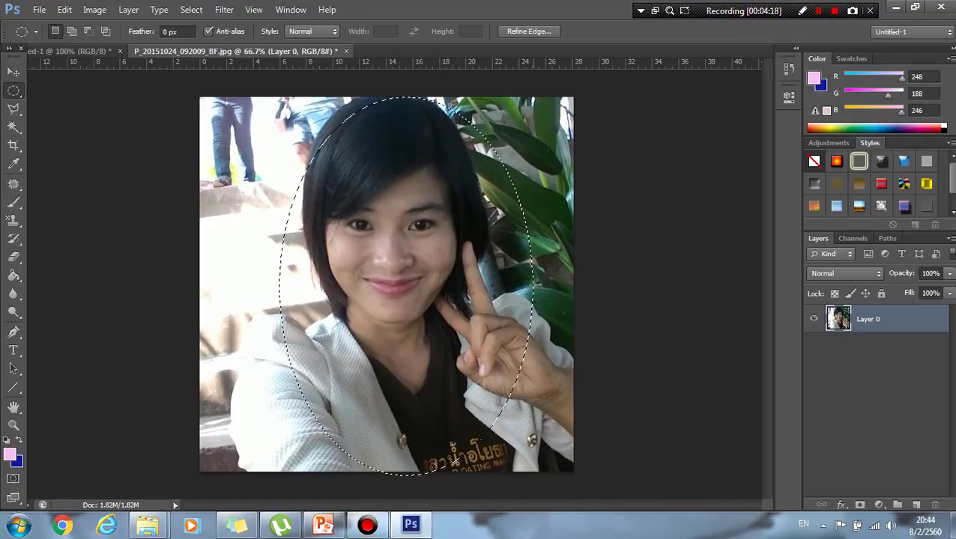
pyautogui.moveTo(454, 463); pyautogui.dragTo(443, 463)
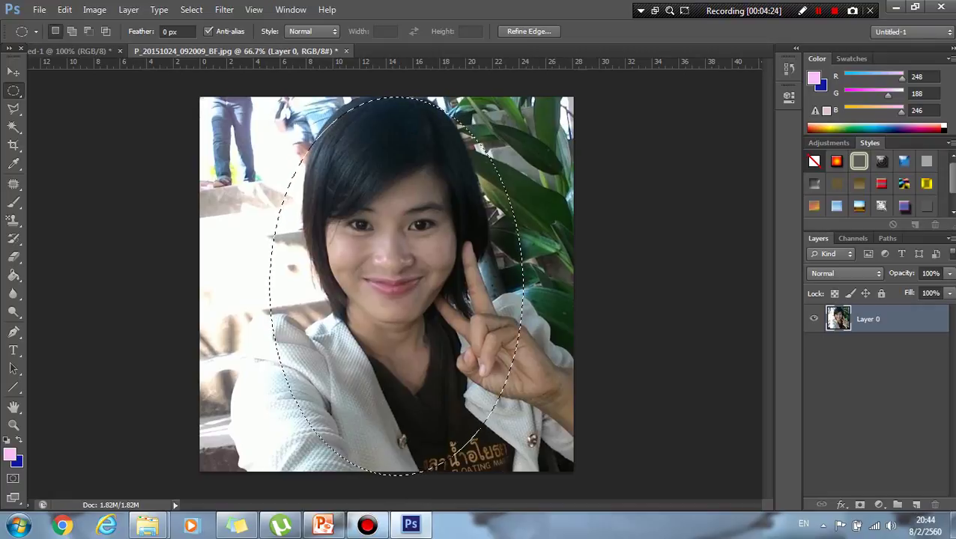
pyautogui.press('v')
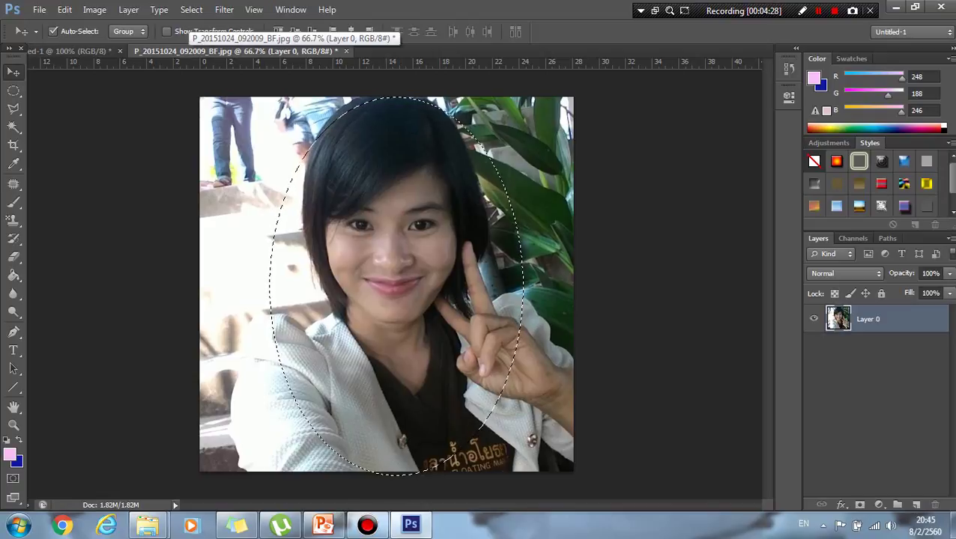
# Drag the oval portrait onto the banner as Layer 2 and close the portrait without saving
pyautogui.moveTo(225, 51); pyautogui.dragTo(239, 160)
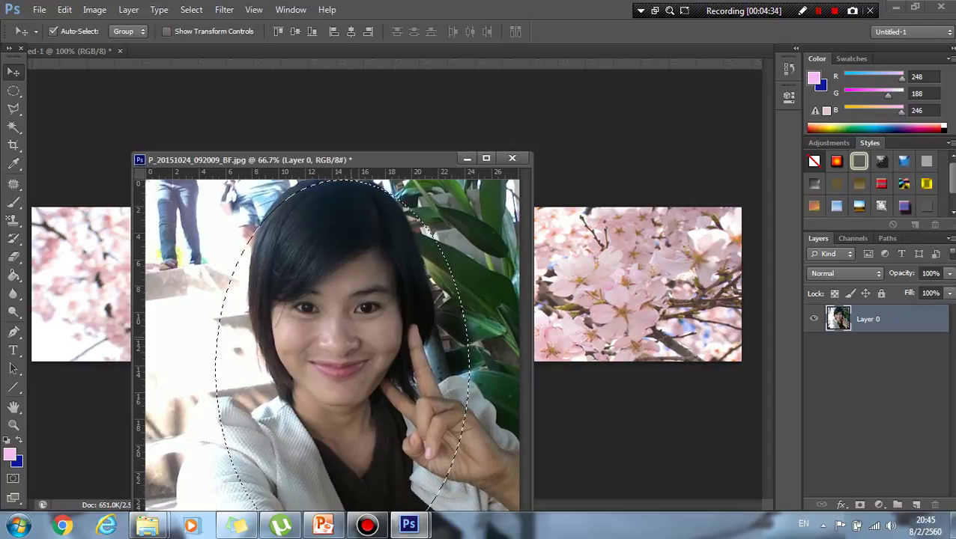
pyautogui.moveTo(348, 318); pyautogui.dragTo(584, 292)
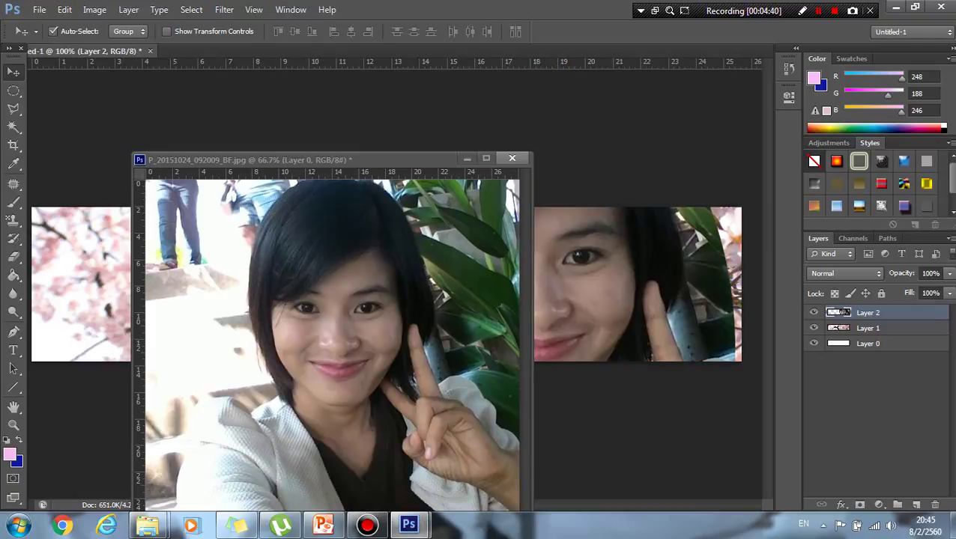
pyautogui.click(511, 158)
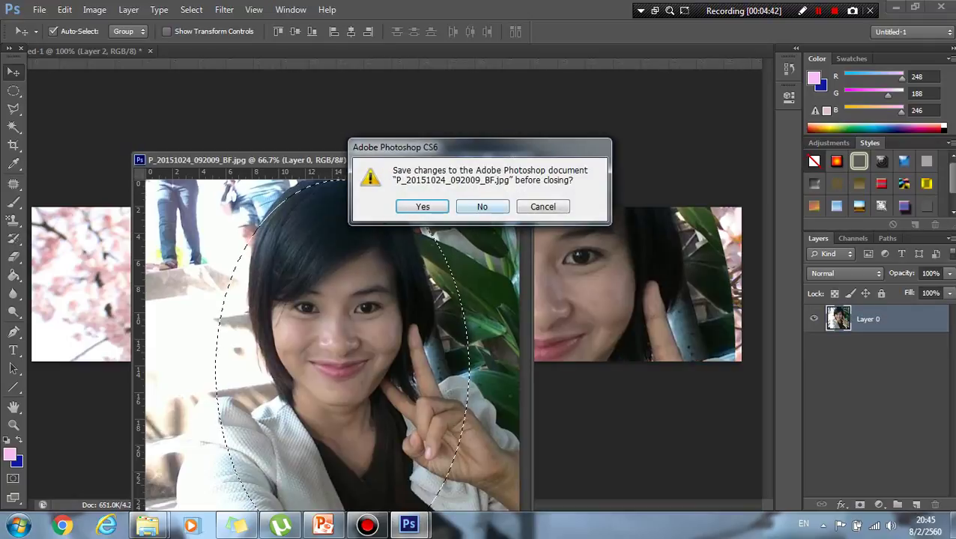
pyautogui.press('n')
pyautogui.moveTo(515, 224); pyautogui.dragTo(310, 251)
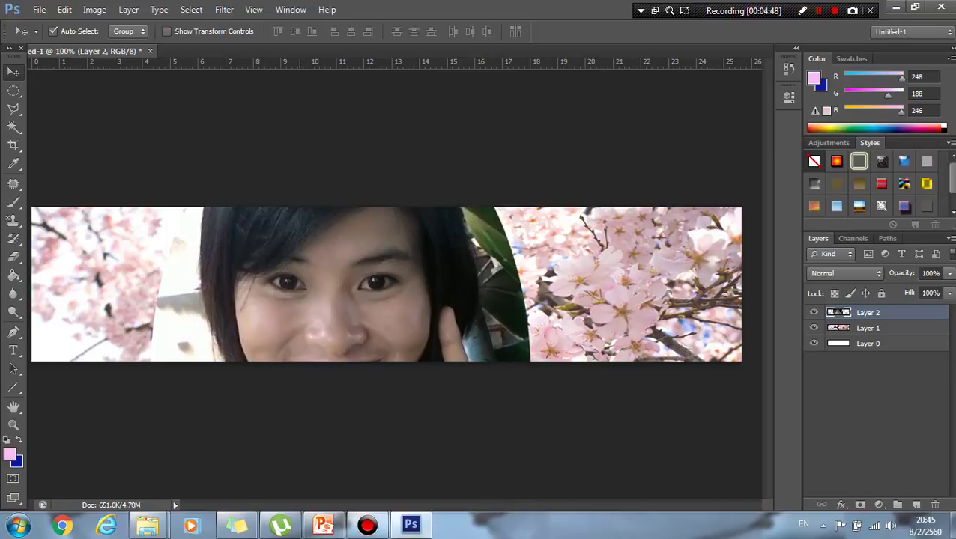
pyautogui.hotkey('ctrl', 't')
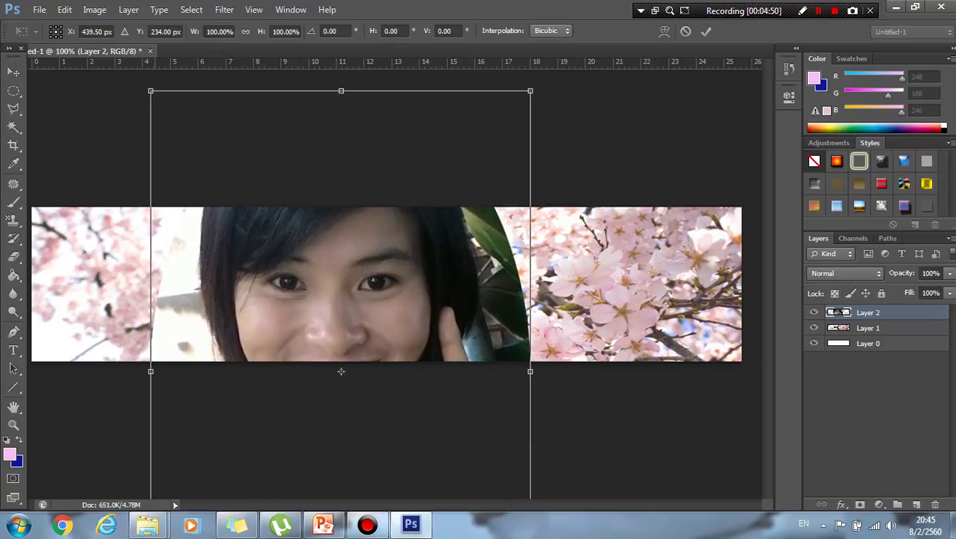
# Scale Layer 2's oval portrait to banner height, push it flush left, and commit the transform
pyautogui.moveTo(150, 91)
pyautogui.mouseDown()
pyautogui.moveTo(199, 224)
pyautogui.moveTo(288, 320)
pyautogui.mouseUp()
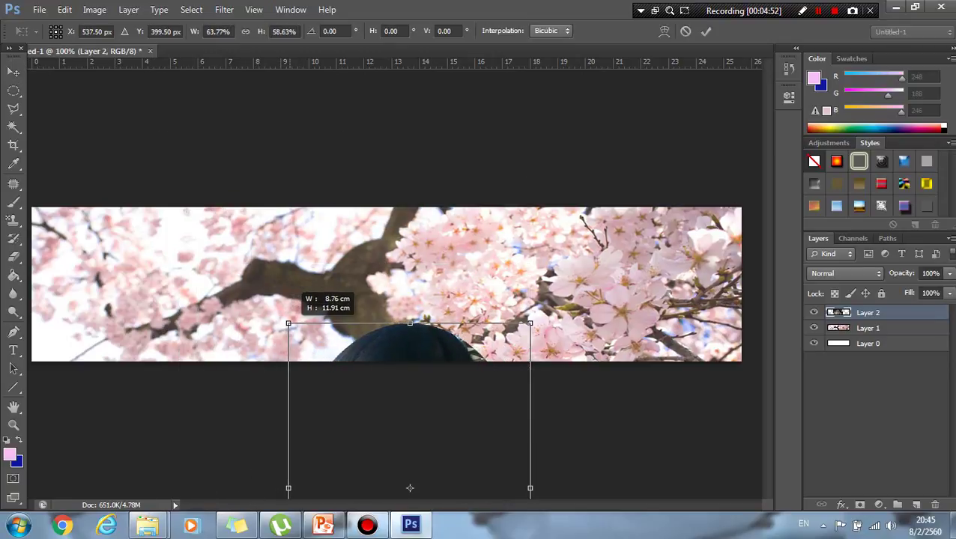
pyautogui.moveTo(331, 400)
pyautogui.mouseDown()
pyautogui.moveTo(168, 199)
pyautogui.moveTo(185, 213)
pyautogui.mouseUp()
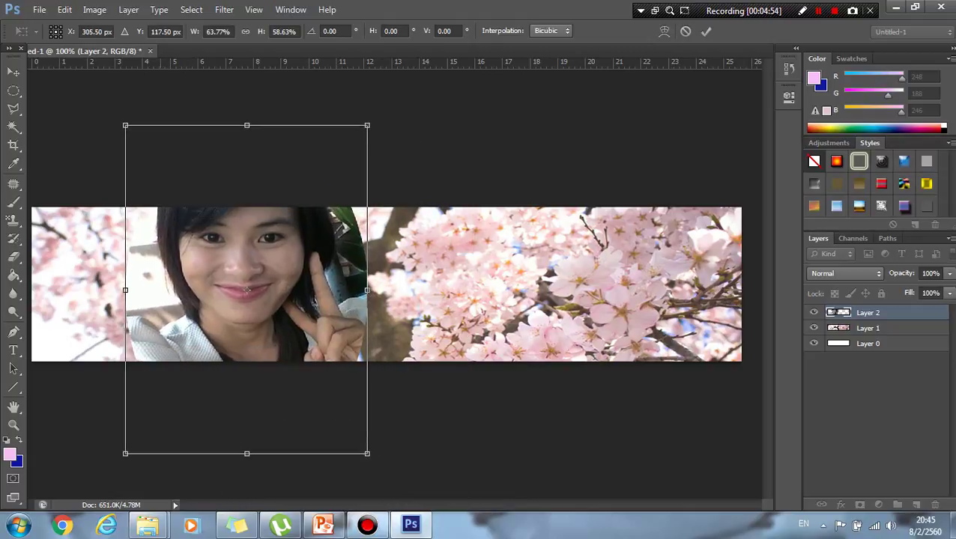
pyautogui.moveTo(125, 125)
pyautogui.mouseDown()
pyautogui.moveTo(211, 208)
pyautogui.moveTo(212, 250)
pyautogui.mouseUp()
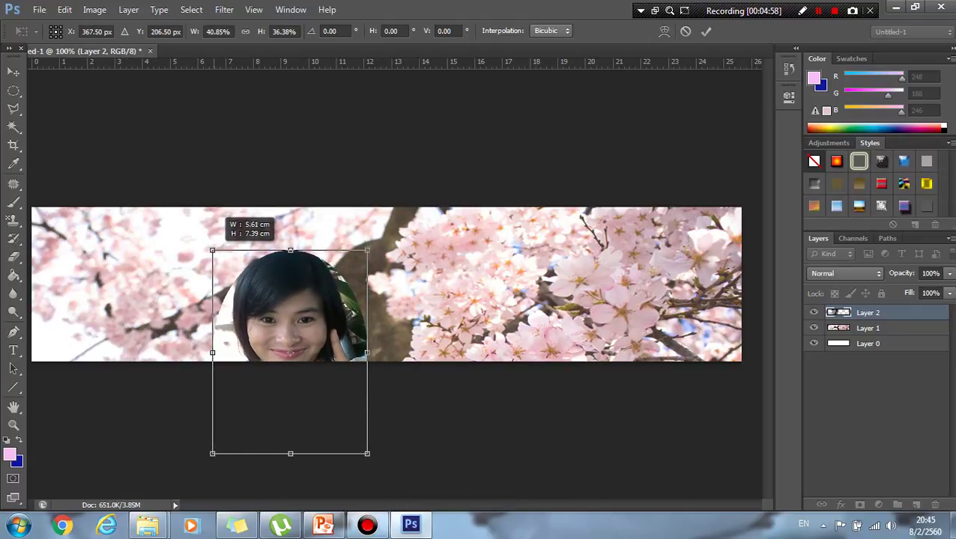
pyautogui.moveTo(270, 307); pyautogui.dragTo(99, 237)
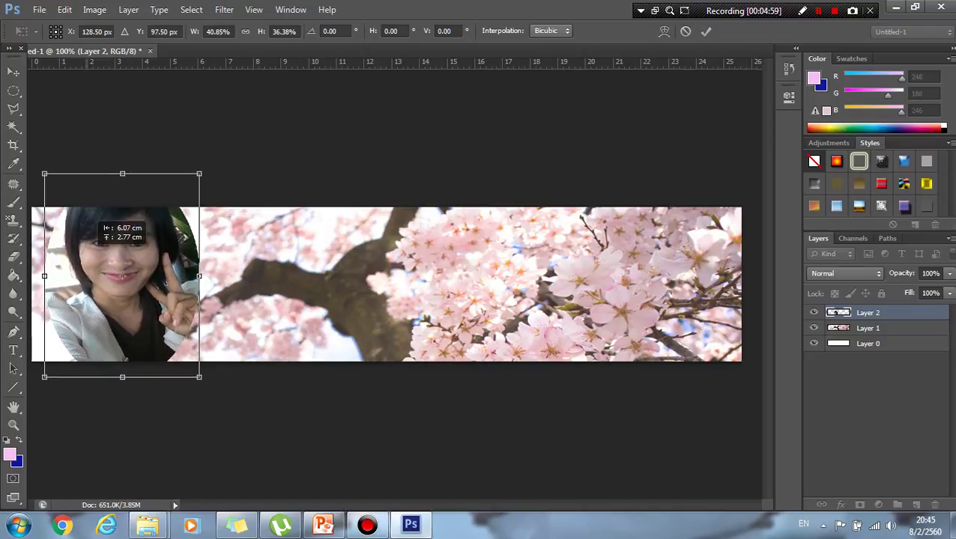
pyautogui.moveTo(42, 180); pyautogui.dragTo(67, 207)
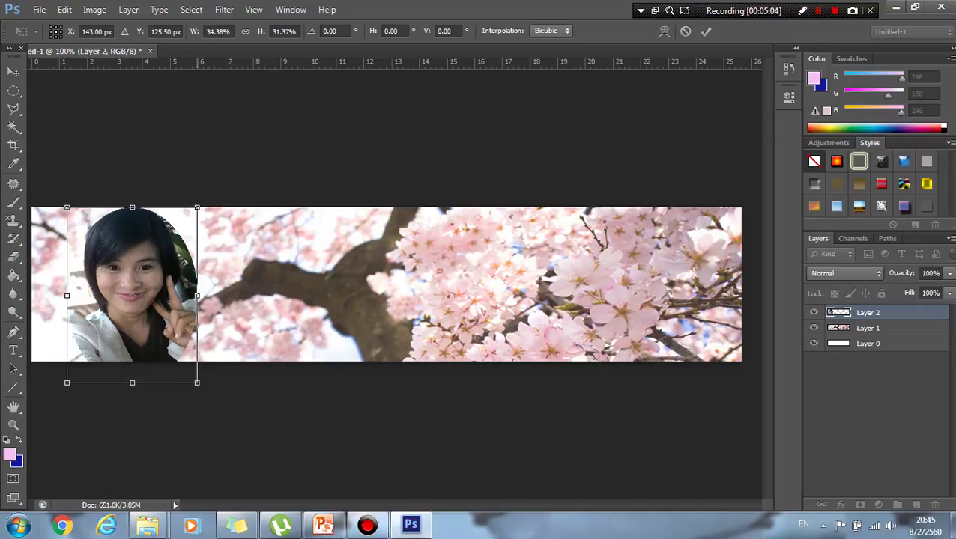
pyautogui.moveTo(196, 382); pyautogui.dragTo(176, 361)
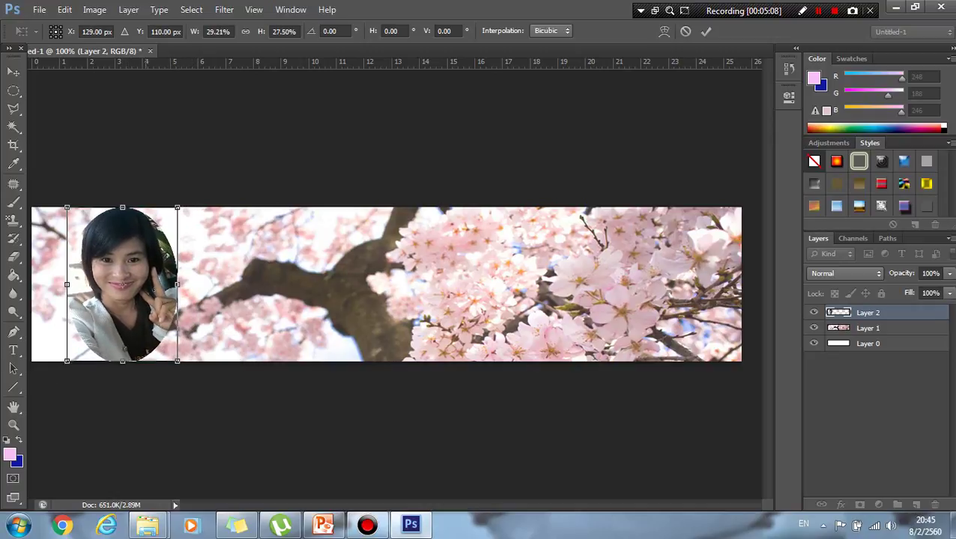
pyautogui.moveTo(165, 279); pyautogui.dragTo(128, 278)
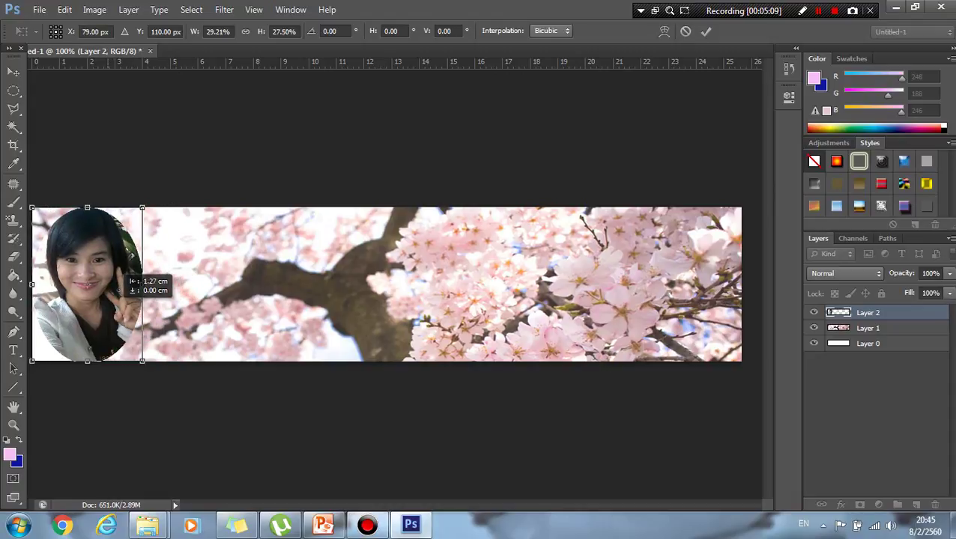
pyautogui.press('Return')
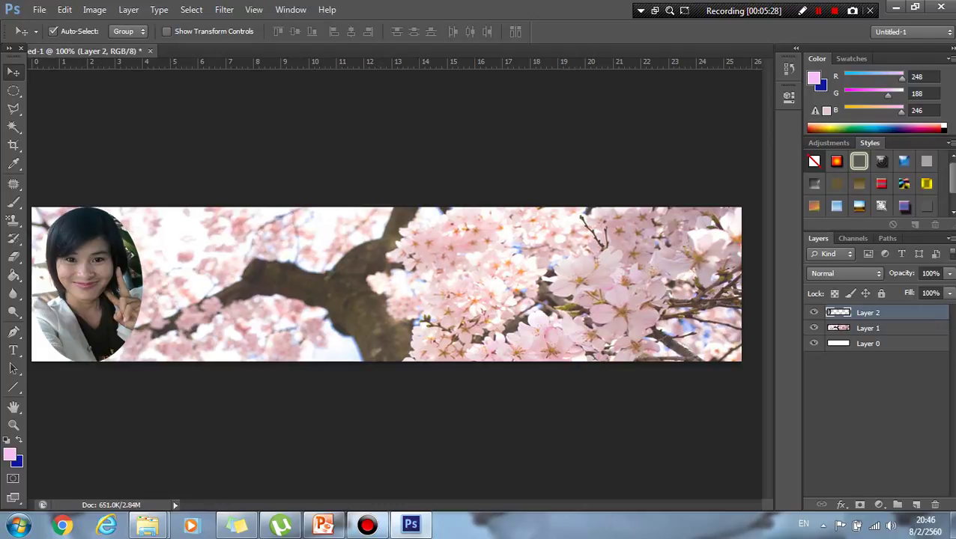
# Compare the 80%-opacity cherry-blossom Layer 1 with portrait Layer 2, then open the Image menu
pyautogui.click(868, 328)
pyautogui.click(867, 312)
pyautogui.click(868, 328)
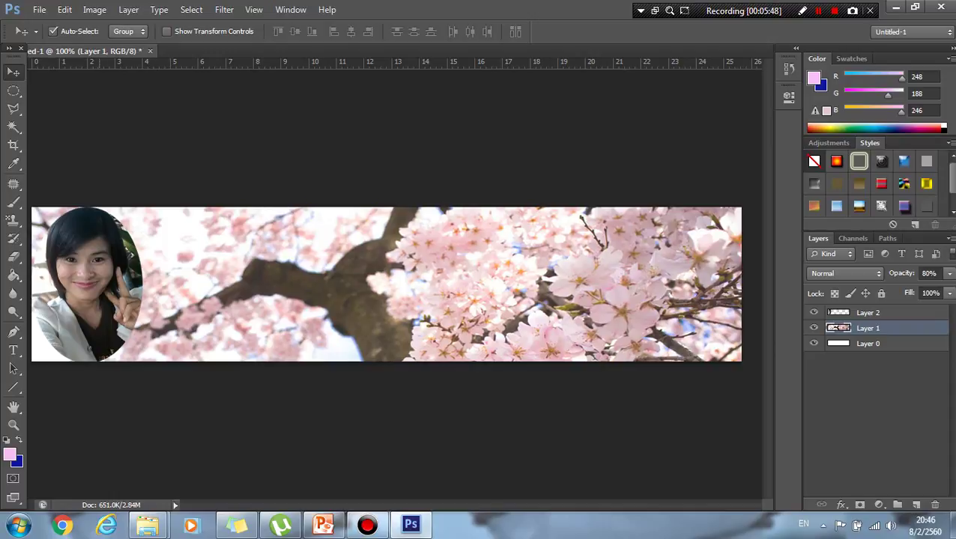
pyautogui.click(867, 313)
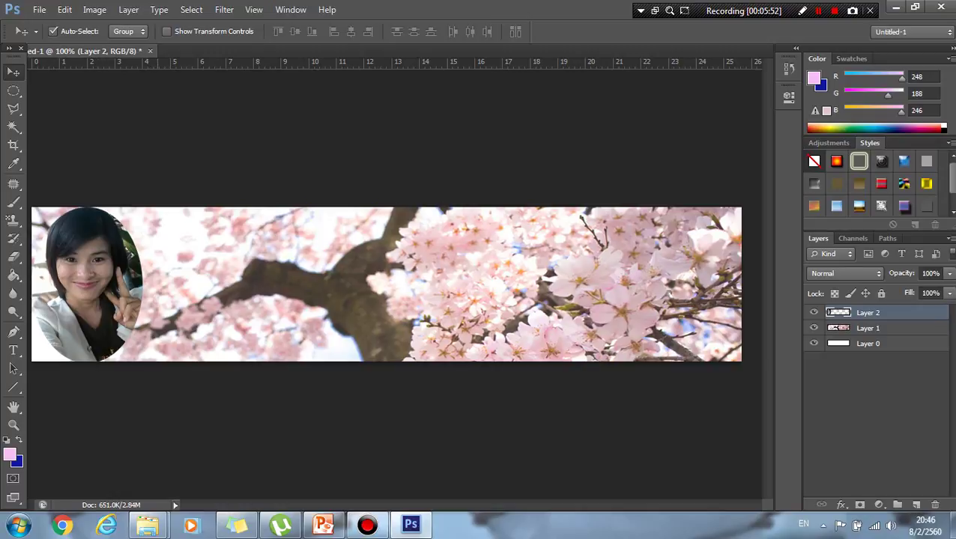
pyautogui.click(94, 10)
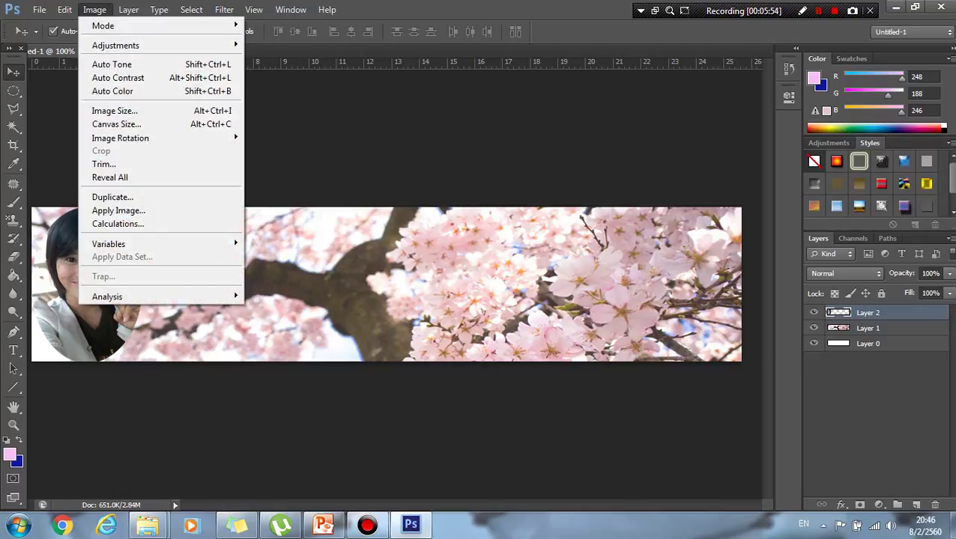
pyautogui.moveTo(115, 46)
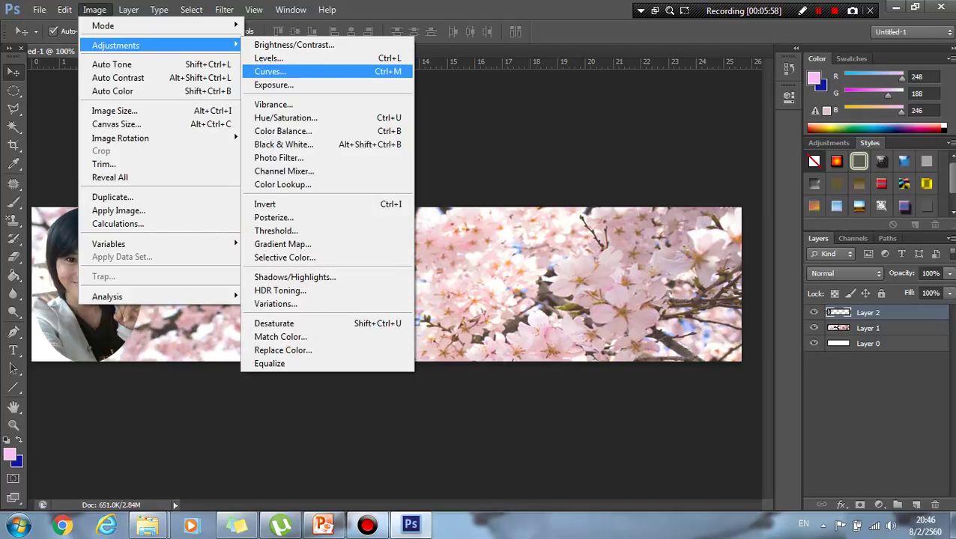
# Apply a Curves adjustment to the portrait, raising input 151 to output 202
pyautogui.click(270, 71)
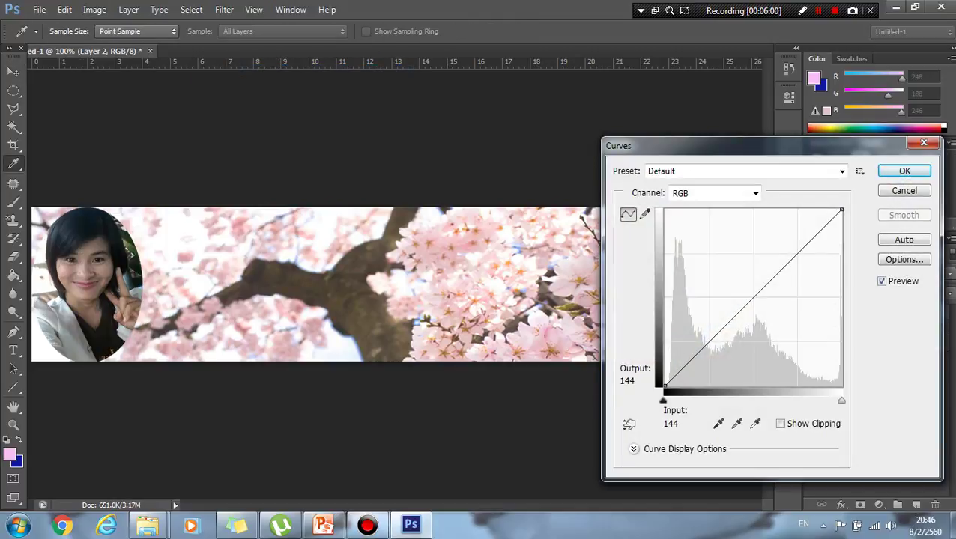
pyautogui.click(779, 271)
pyautogui.moveTo(779, 272); pyautogui.dragTo(769, 246)
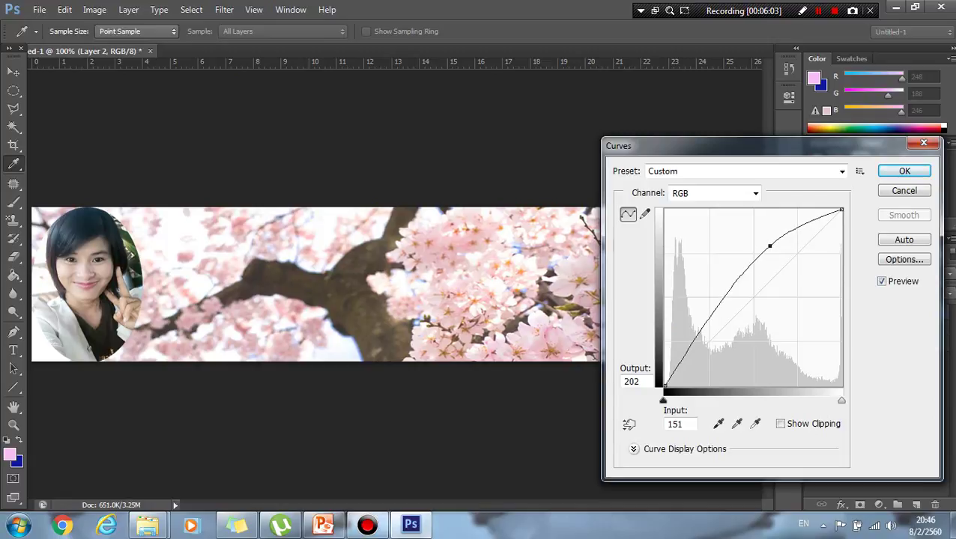
pyautogui.click(904, 170)
pyautogui.press('v')
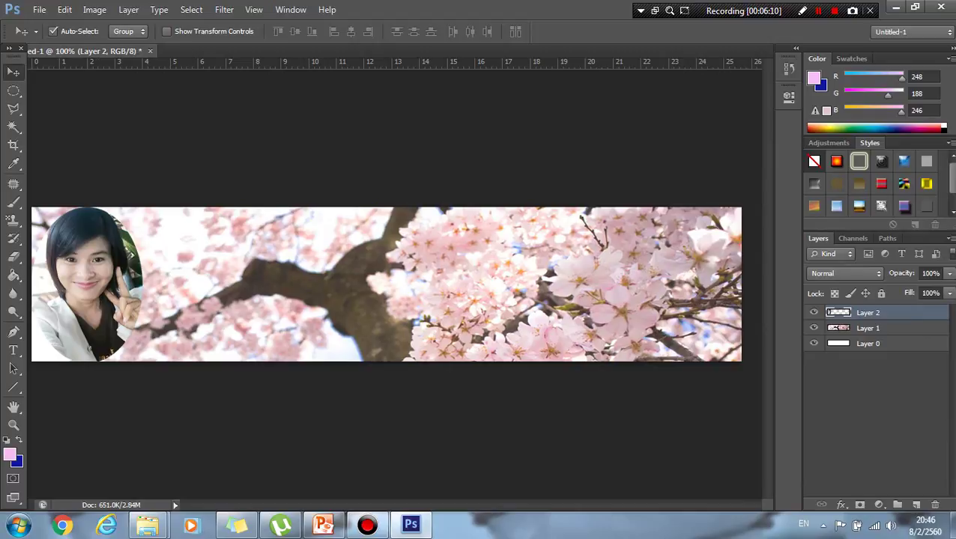
# Add a new empty top layer and name it ข้อความ
pyautogui.click(914, 504)
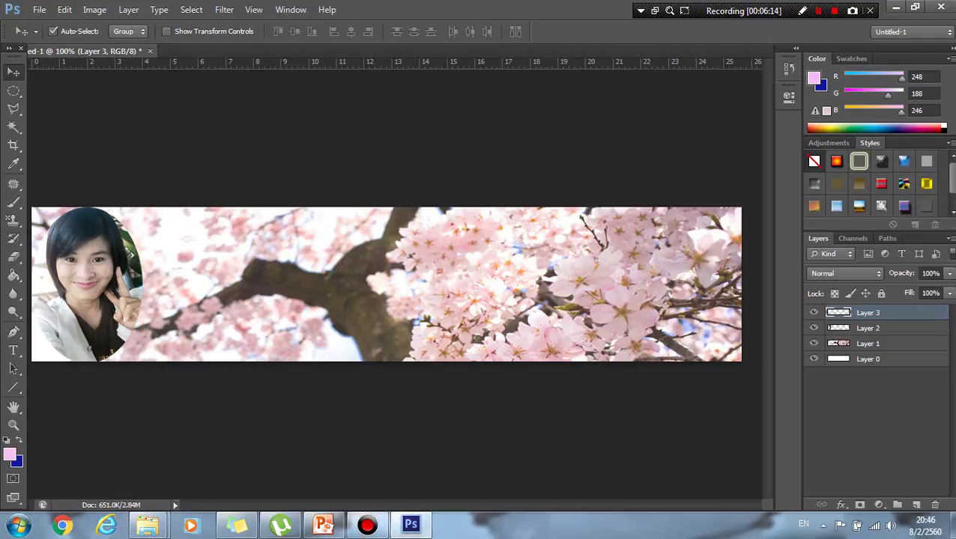
pyautogui.doubleClick(868, 313)
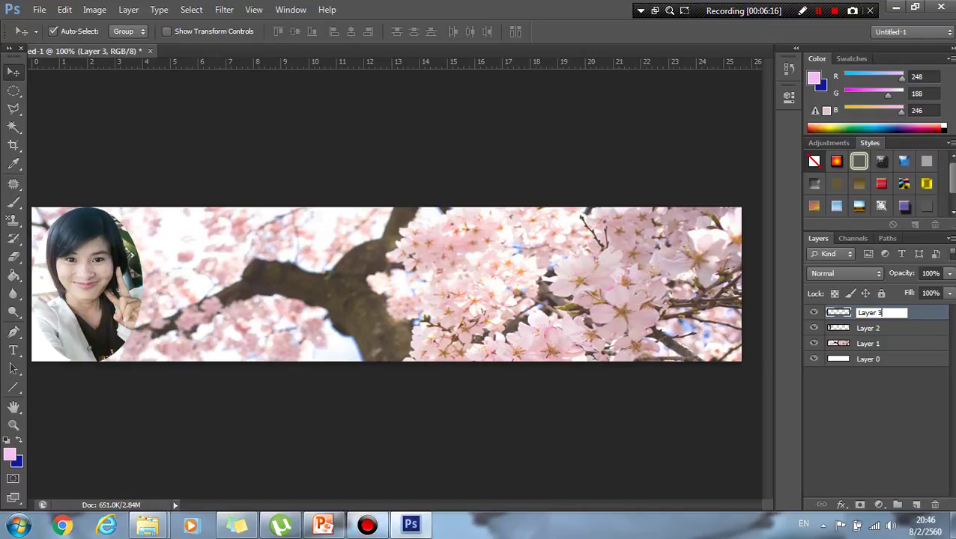
pyautogui.write('-')
pyautogui.press('BackSpace')
pyautogui.press('`')
pyautogui.write('ข')
pyautogui.write('้อ')
pyautogui.write('ควา')
pyautogui.write('ม')
# Rename the portrait layer to รูป
pyautogui.click(867, 328)
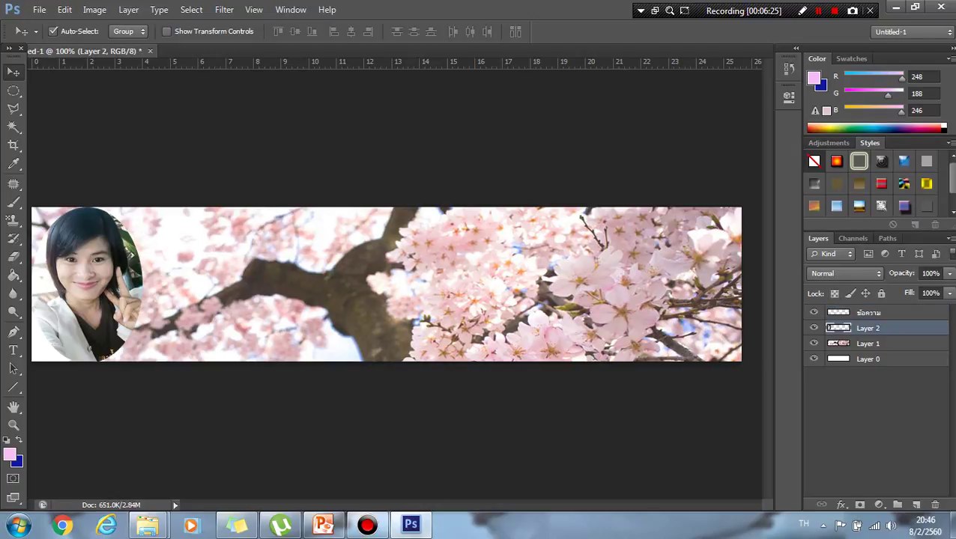
pyautogui.doubleClick(867, 328)
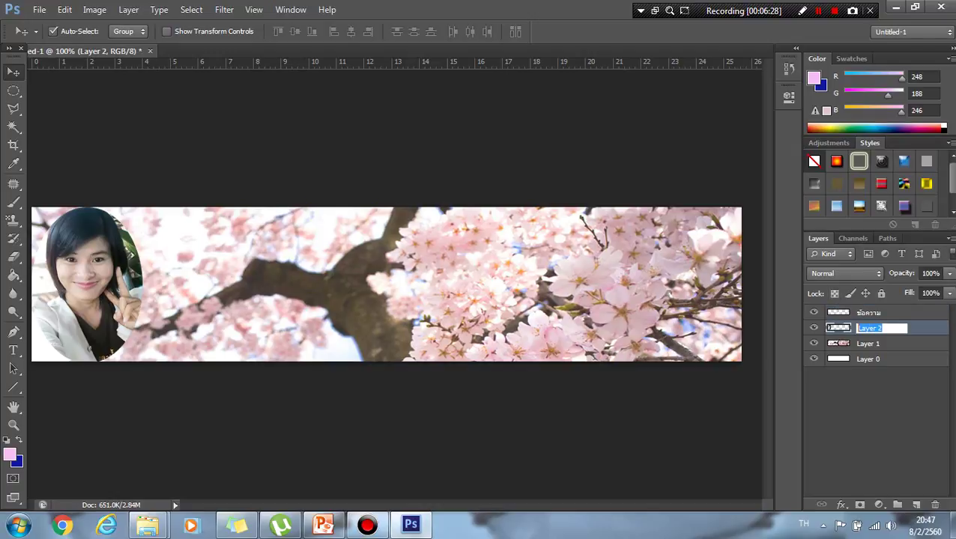
pyautogui.write('ร')
pyautogui.press('BackSpace')
pyautogui.write('ส')
pyautogui.write('ูป')
pyautogui.press('Return')
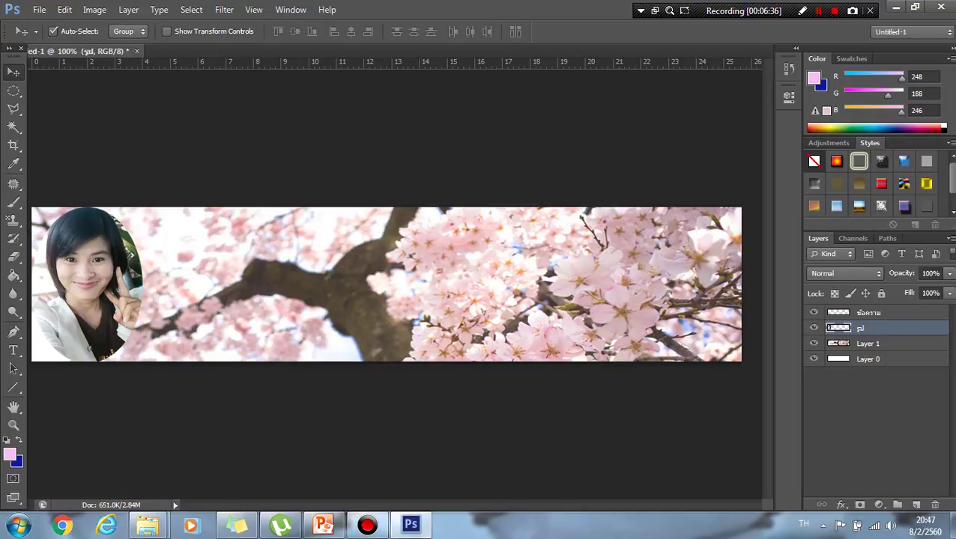
# Rename the cherry-blossom background layer to พื้นหลัง
pyautogui.doubleClick(867, 343)
pyautogui.write('พ')
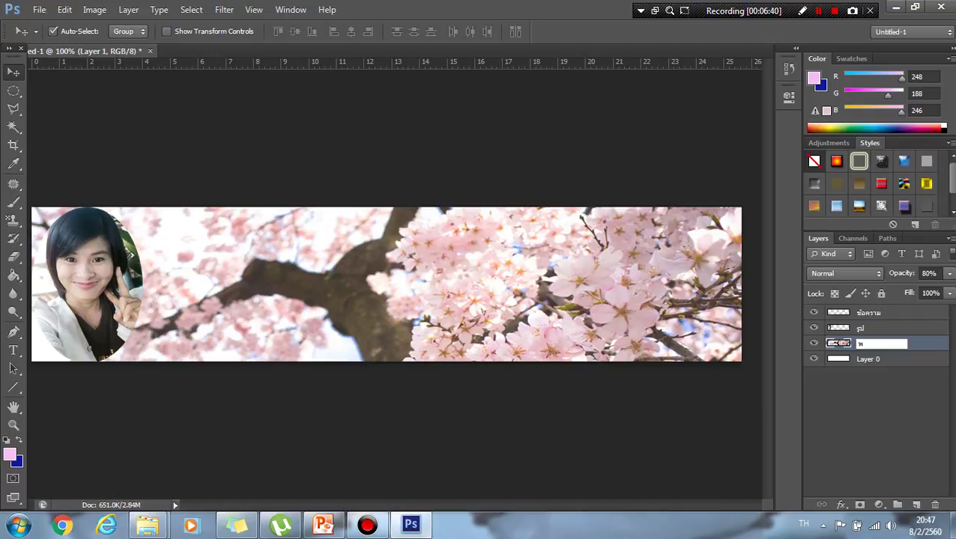
pyautogui.write('ี')
pyautogui.write('้')
pyautogui.write('นหลั')
pyautogui.write('ง')
pyautogui.press('Return')
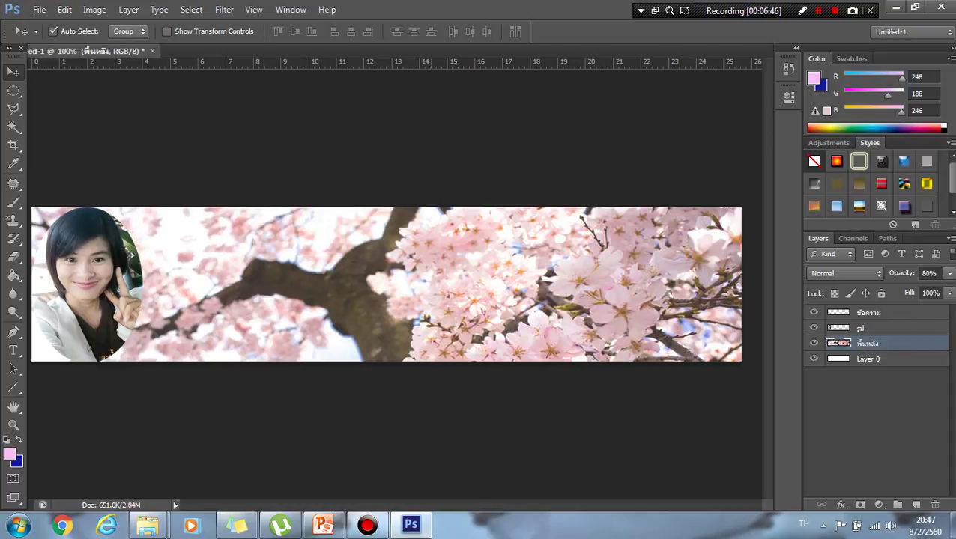
pyautogui.press('m')
# Select a full-width rectangular band across the banner's middle with the Rectangular Marquee
pyautogui.click(13, 91)
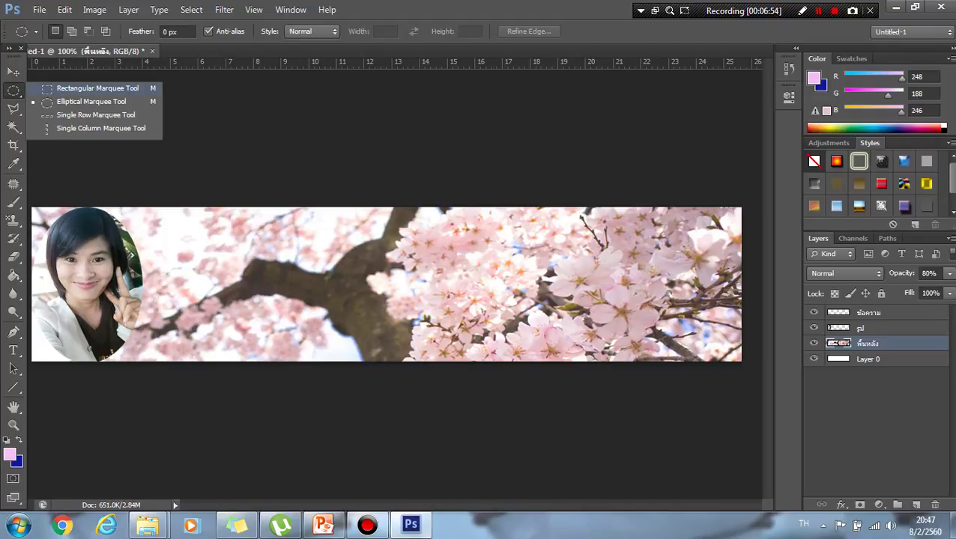
pyautogui.click(97, 88)
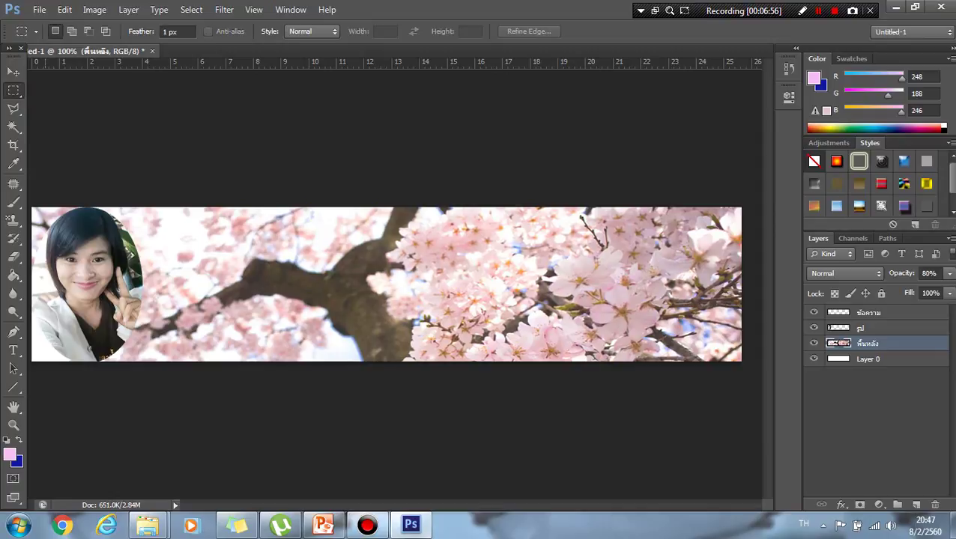
pyautogui.moveTo(31, 253); pyautogui.dragTo(696, 361)
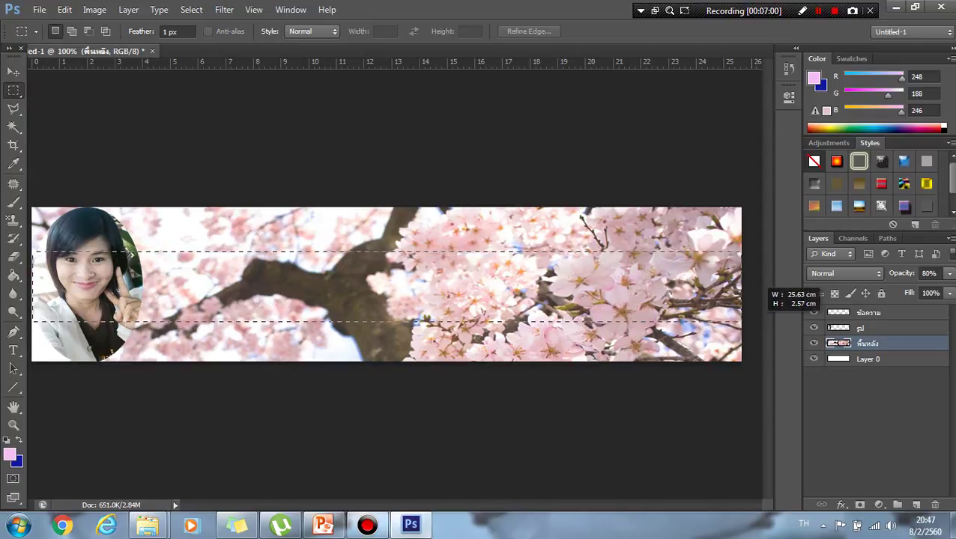
pyautogui.moveTo(696, 361); pyautogui.dragTo(780, 312)
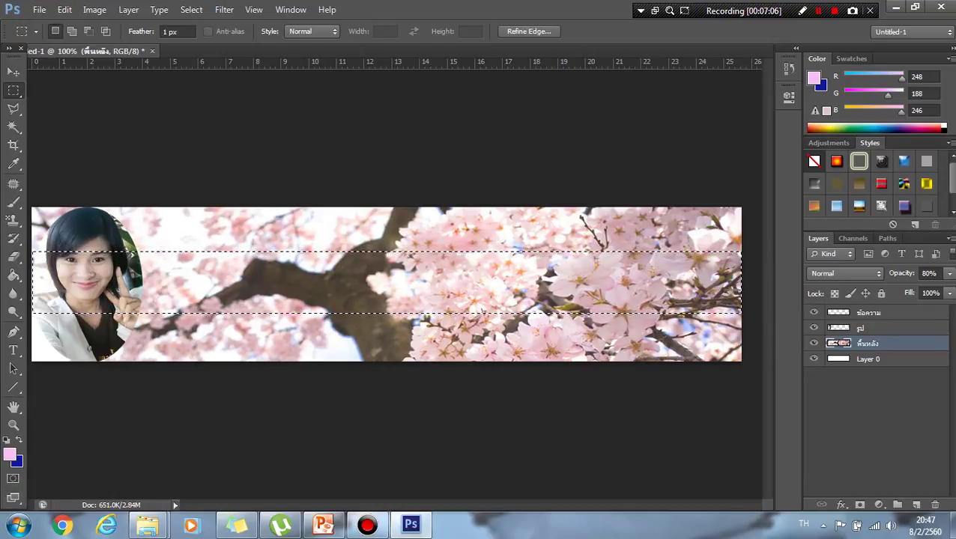
pyautogui.click(10, 454)
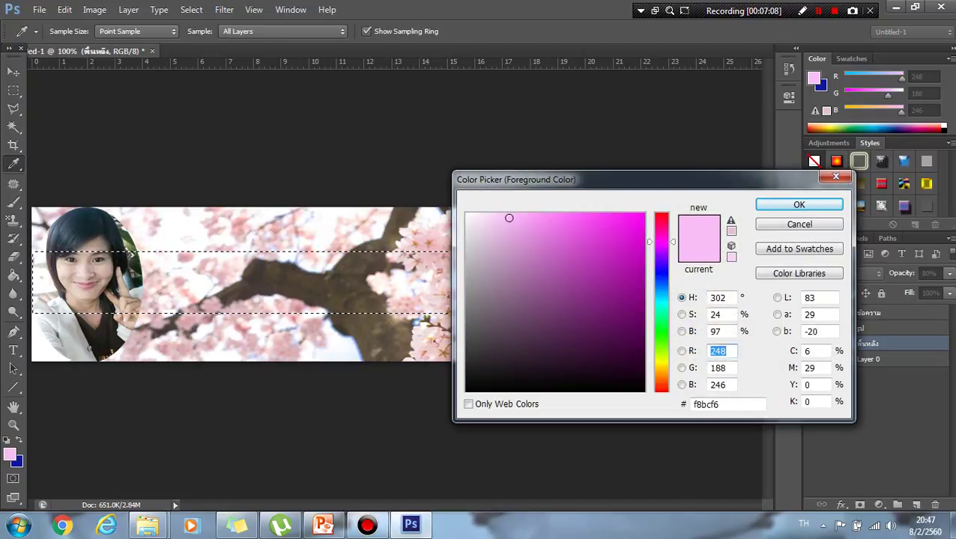
# Set the foreground colour to pale yellow f8f366 (R 248, G 243, B 102)
pyautogui.moveTo(661, 242); pyautogui.dragTo(661, 352)
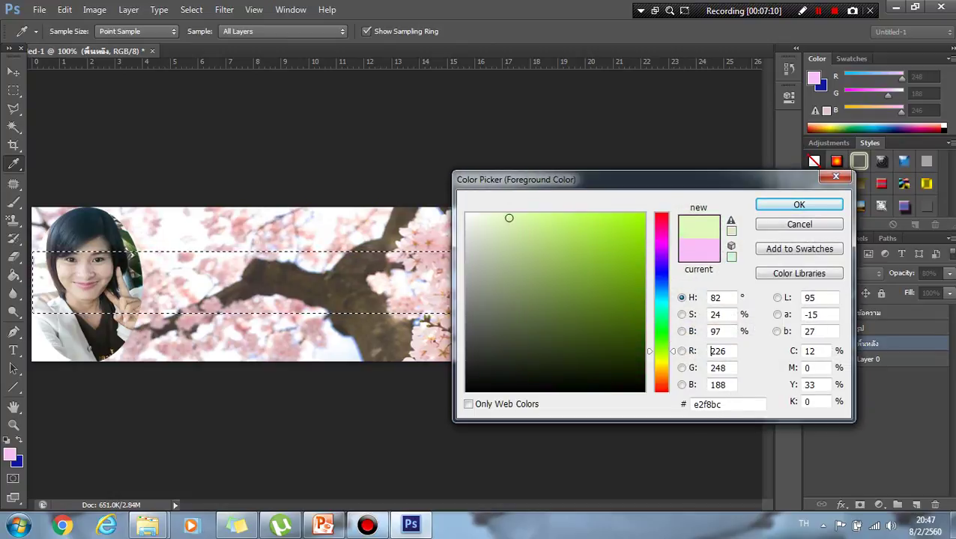
pyautogui.click(545, 220)
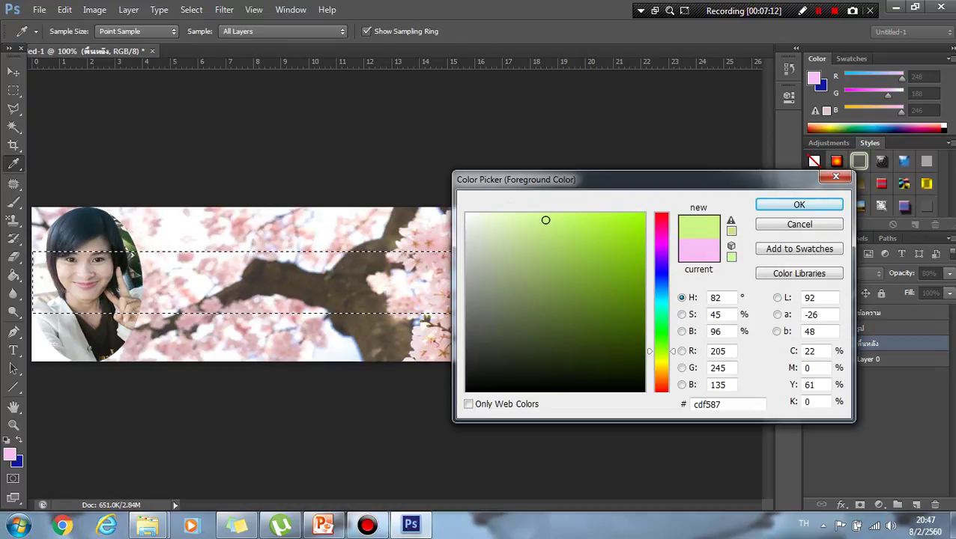
pyautogui.moveTo(661, 351)
pyautogui.mouseDown()
pyautogui.moveTo(661, 324)
pyautogui.moveTo(661, 350)
pyautogui.mouseUp()
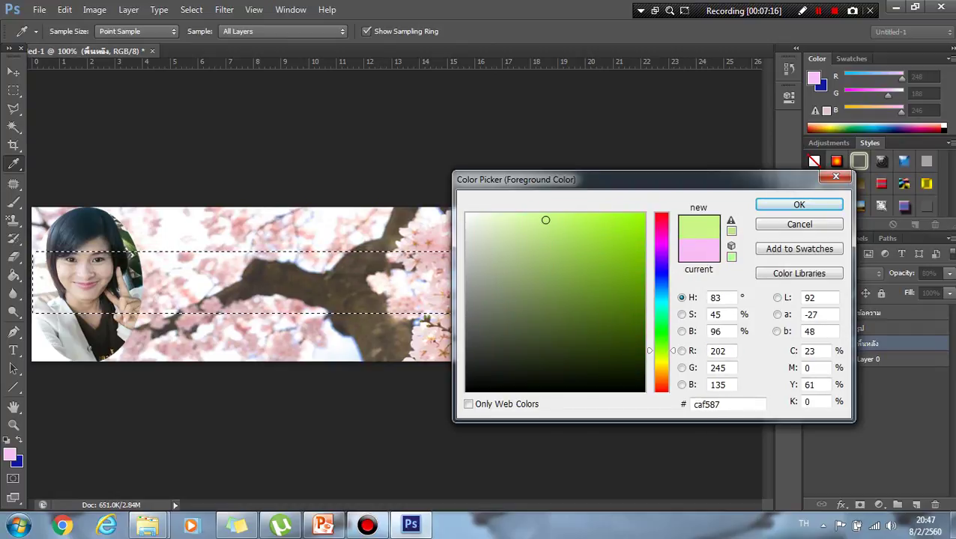
pyautogui.moveTo(661, 350); pyautogui.dragTo(661, 364)
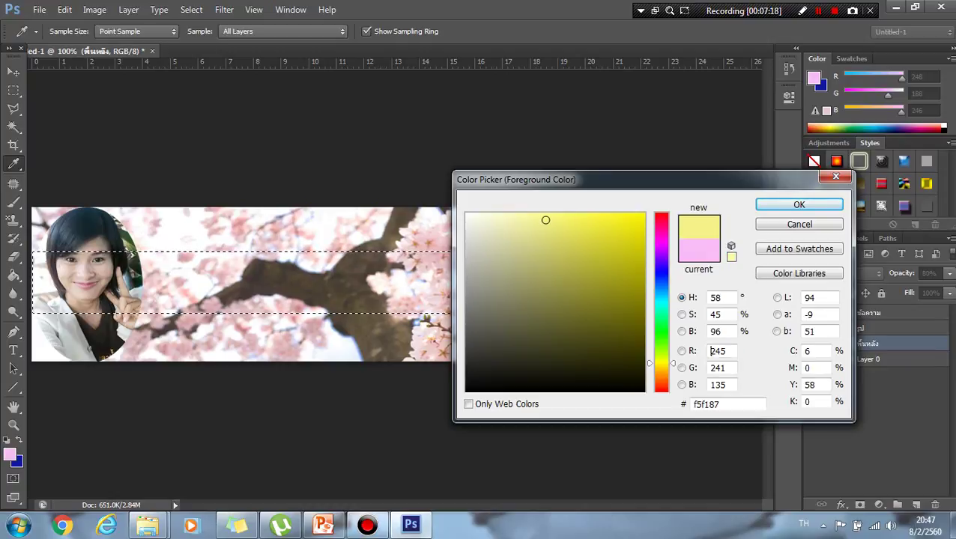
pyautogui.click(570, 218)
pyautogui.press('m')
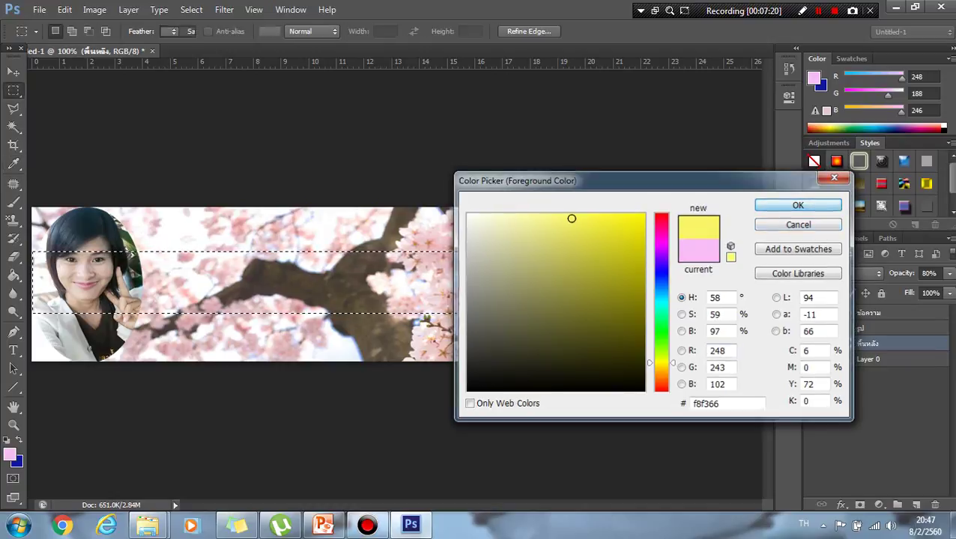
pyautogui.press('Return')
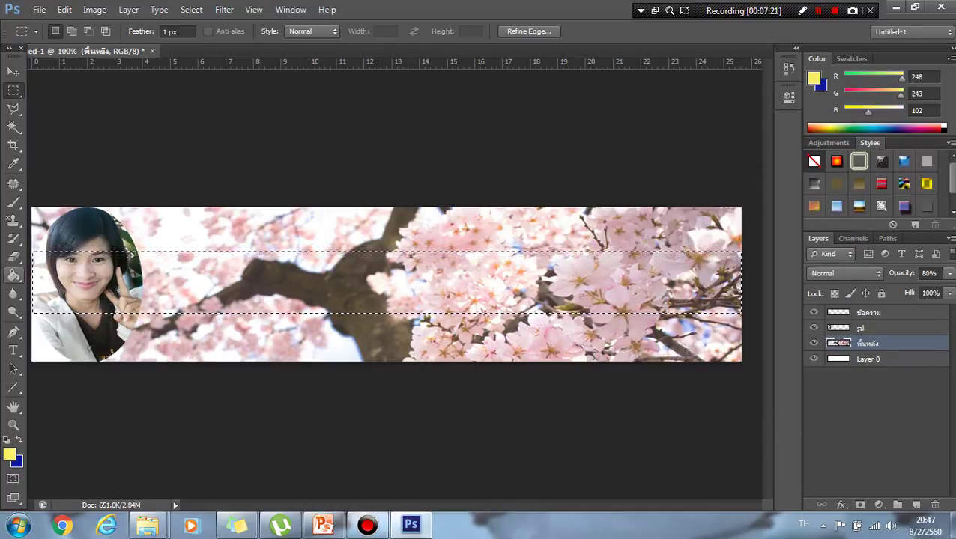
# Fill the selected band with pale yellow on the ข้อความ layer and deselect
pyautogui.click(13, 275)
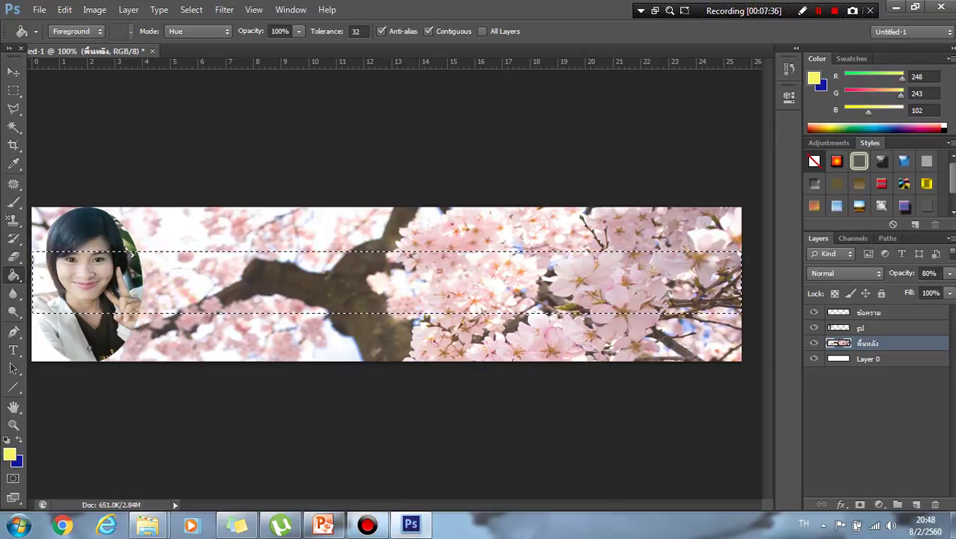
pyautogui.click(869, 312)
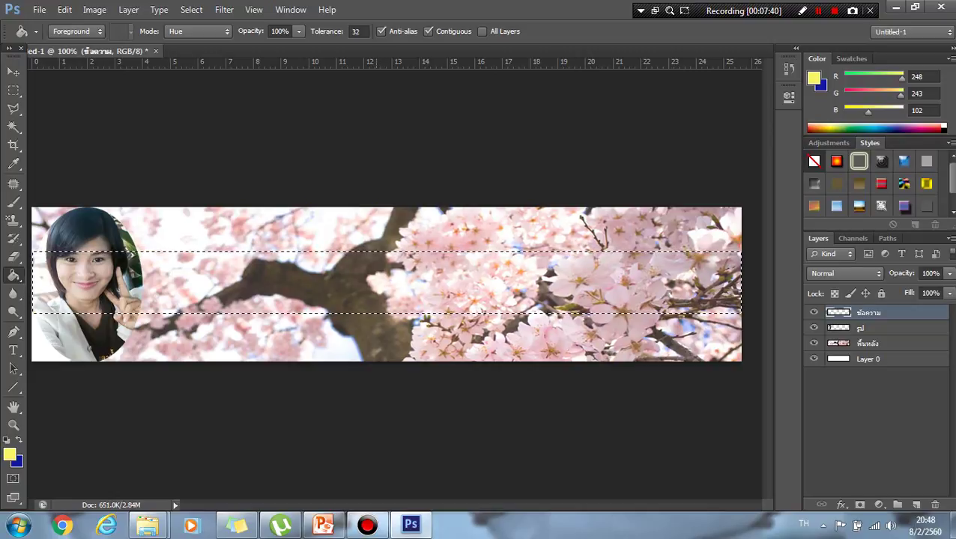
pyautogui.click(474, 266)
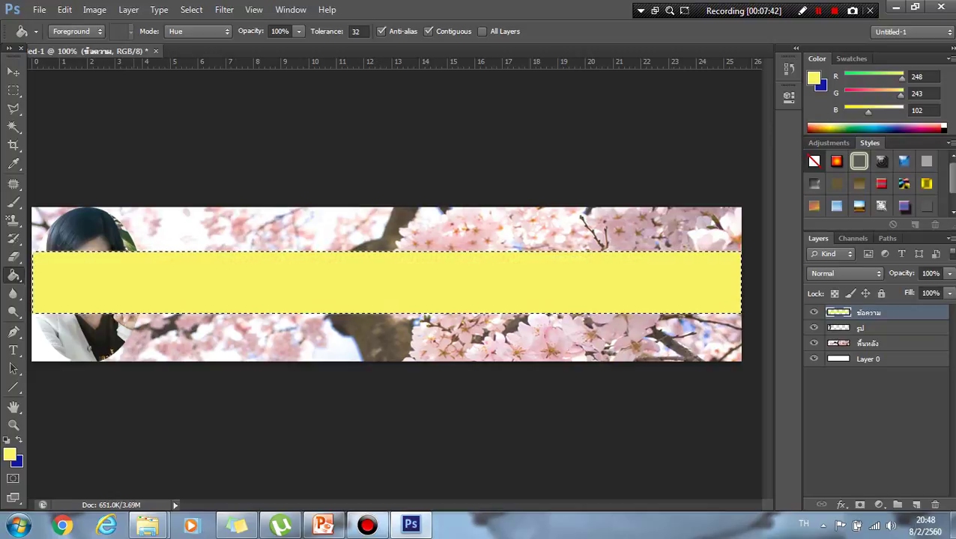
pyautogui.click(14, 71)
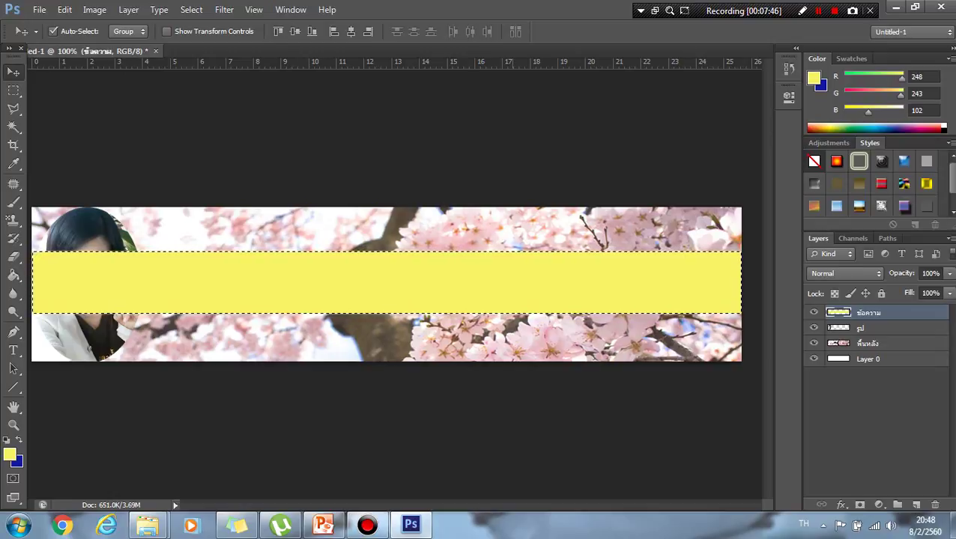
pyautogui.hotkey('ctrl', 'd')
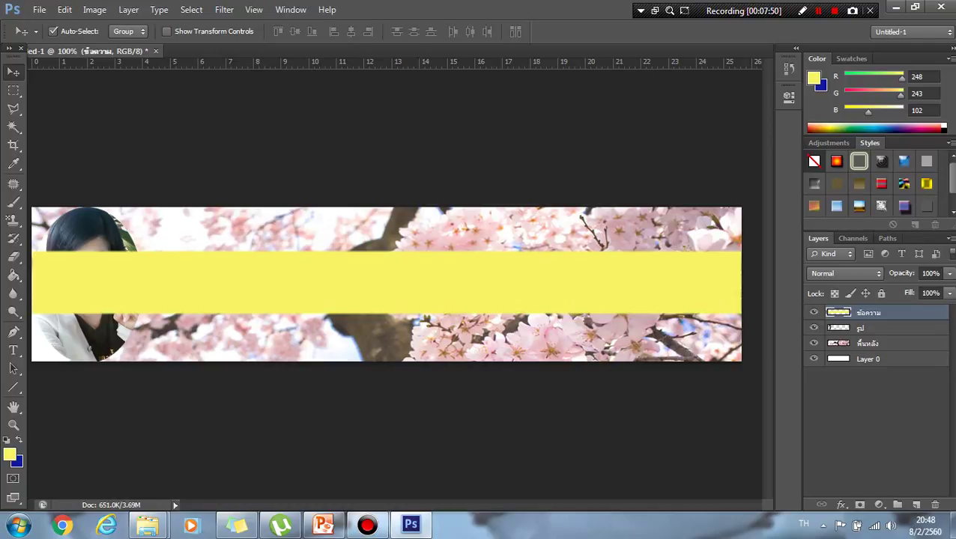
# Lower the yellow band's opacity and move the portrait layer above it
pyautogui.click(949, 273)
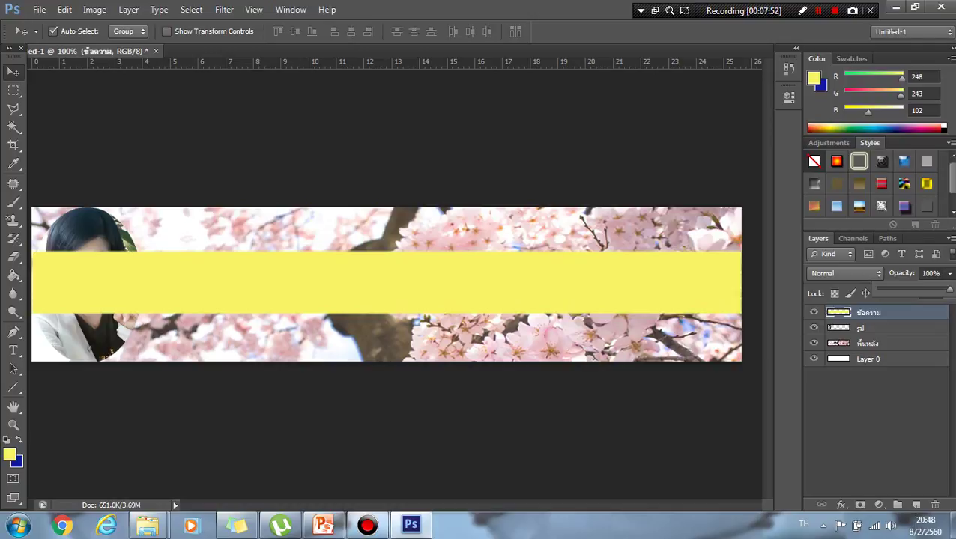
pyautogui.moveTo(949, 289); pyautogui.dragTo(934, 289)
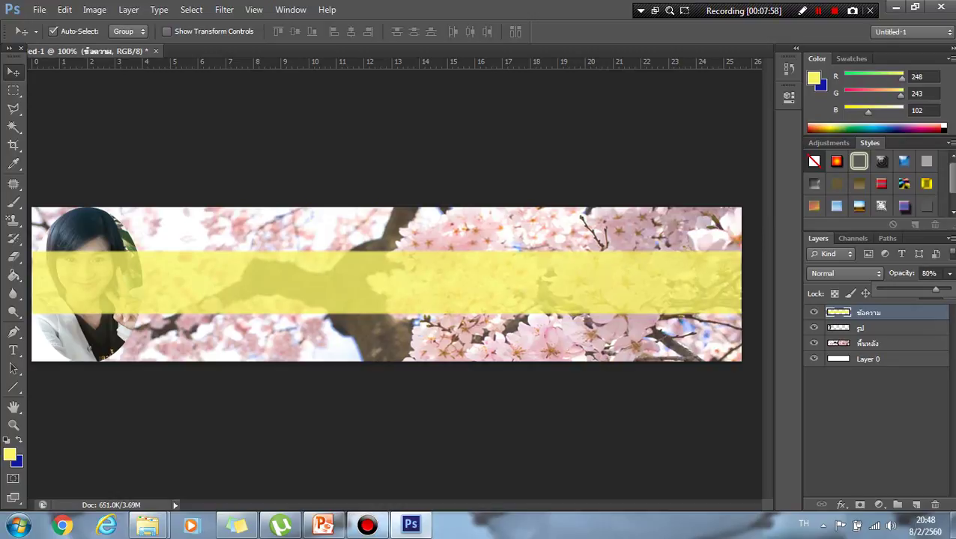
pyautogui.moveTo(934, 289)
pyautogui.mouseDown()
pyautogui.moveTo(924, 289)
pyautogui.moveTo(934, 289)
pyautogui.mouseUp()
pyautogui.click(869, 327)
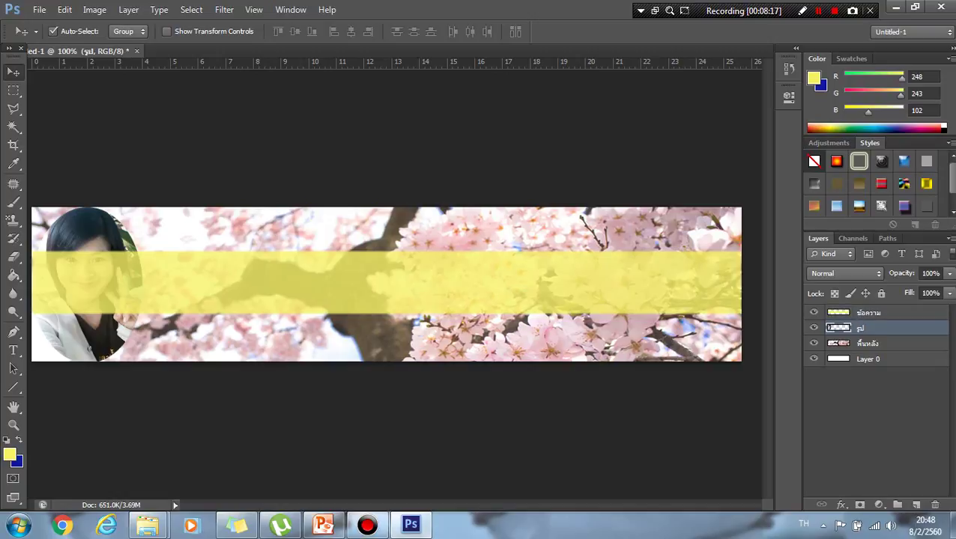
pyautogui.hotkey('ctrl', ']')
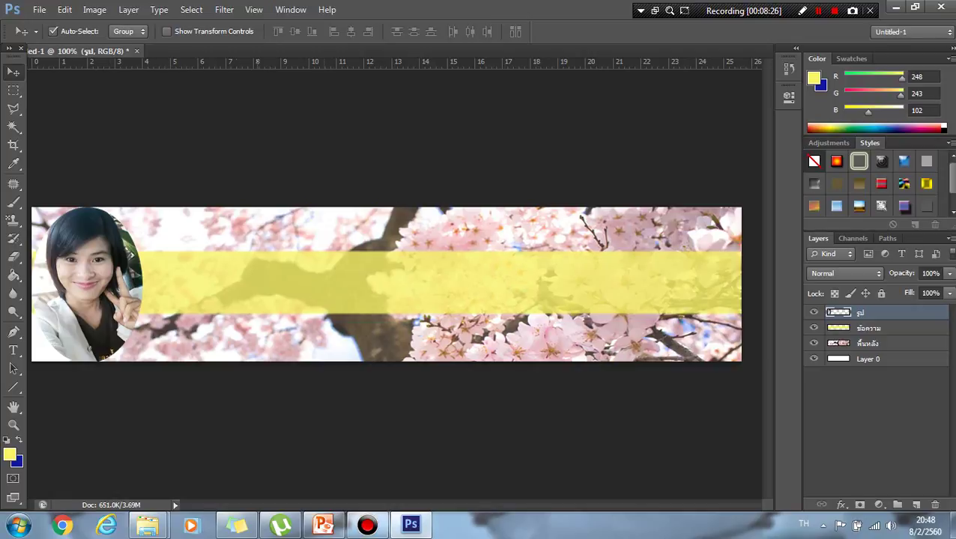
# Reselect the yellow band layer and bring its opacity down to 70%
pyautogui.click(867, 343)
pyautogui.click(868, 328)
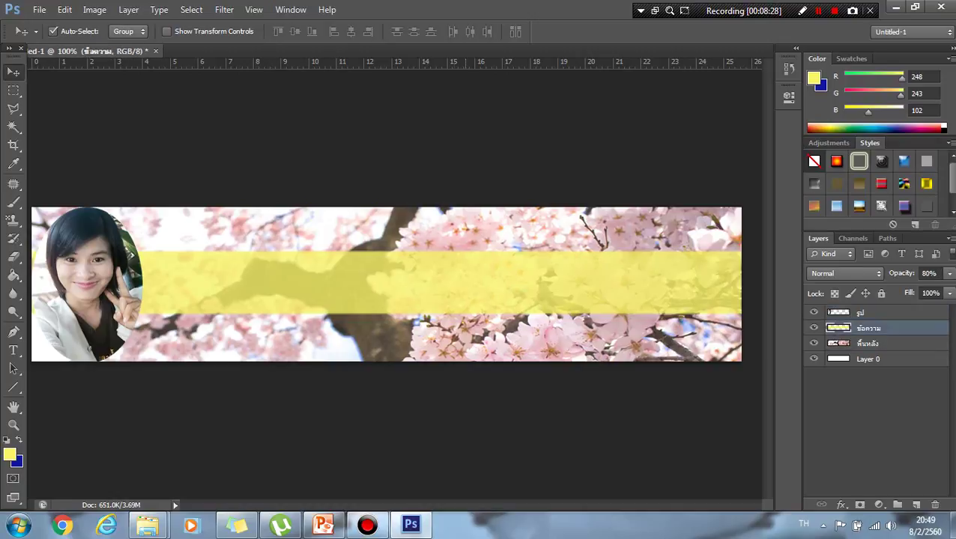
pyautogui.click(949, 273)
pyautogui.moveTo(939, 289); pyautogui.dragTo(930, 289)
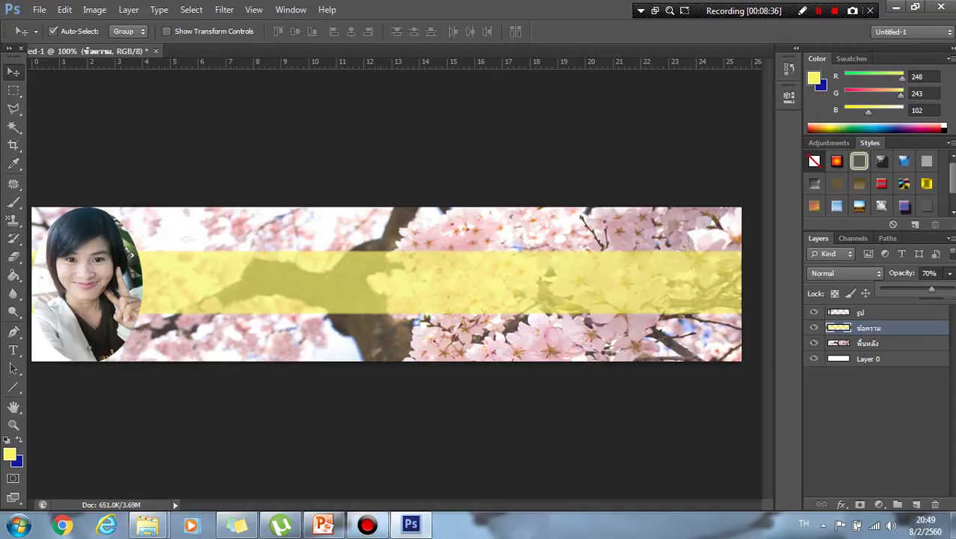
pyautogui.click(869, 343)
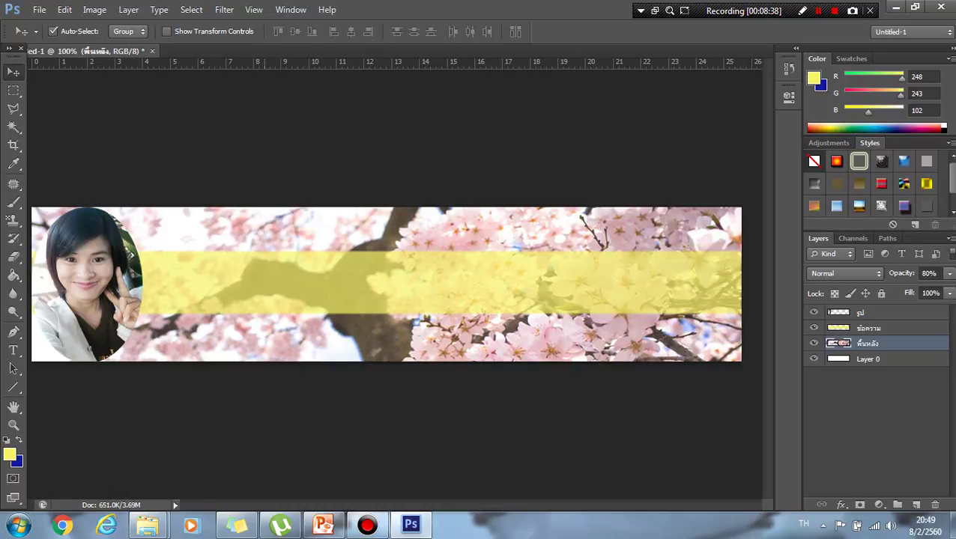
pyautogui.click(869, 328)
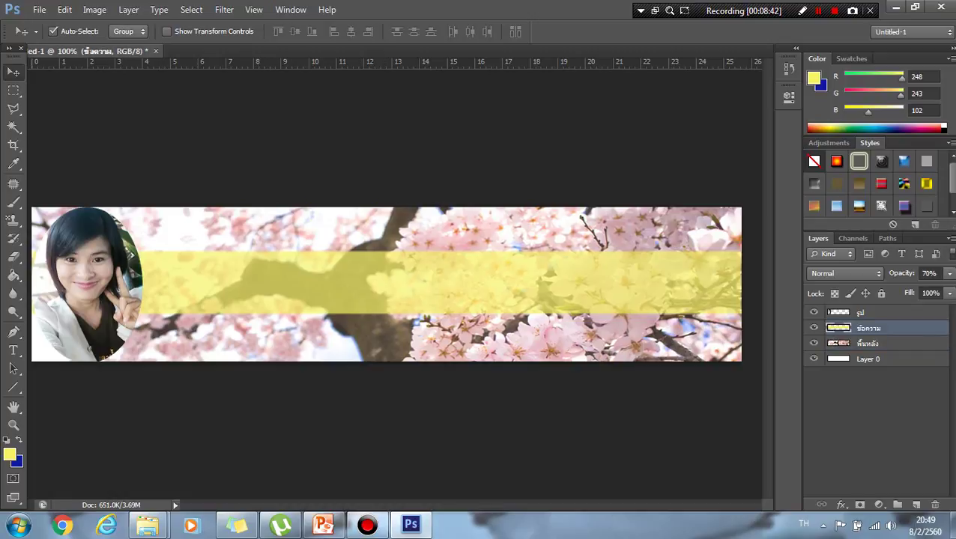
# Pick a near-white foreground colour and fill along the yellow band with the Paint Bucket
pyautogui.click(10, 454)
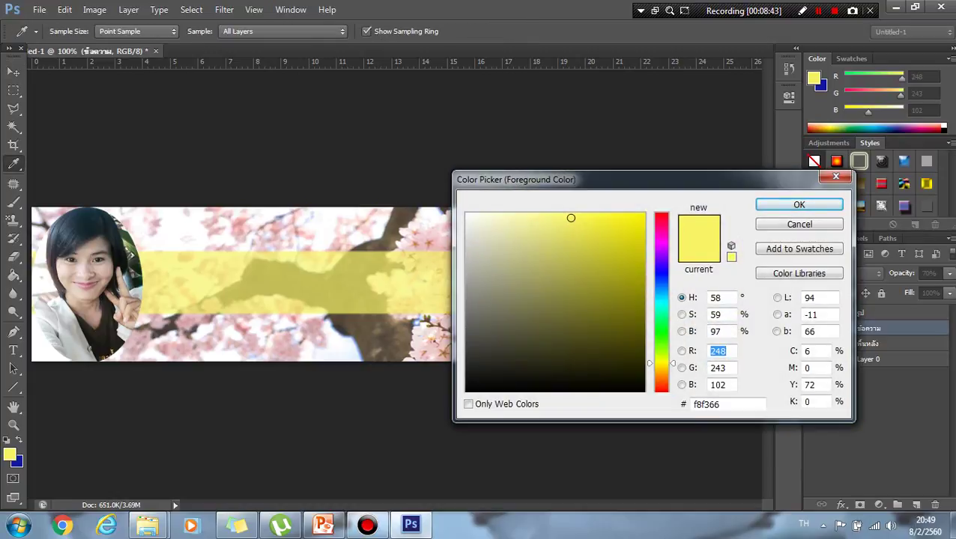
pyautogui.click(467, 216)
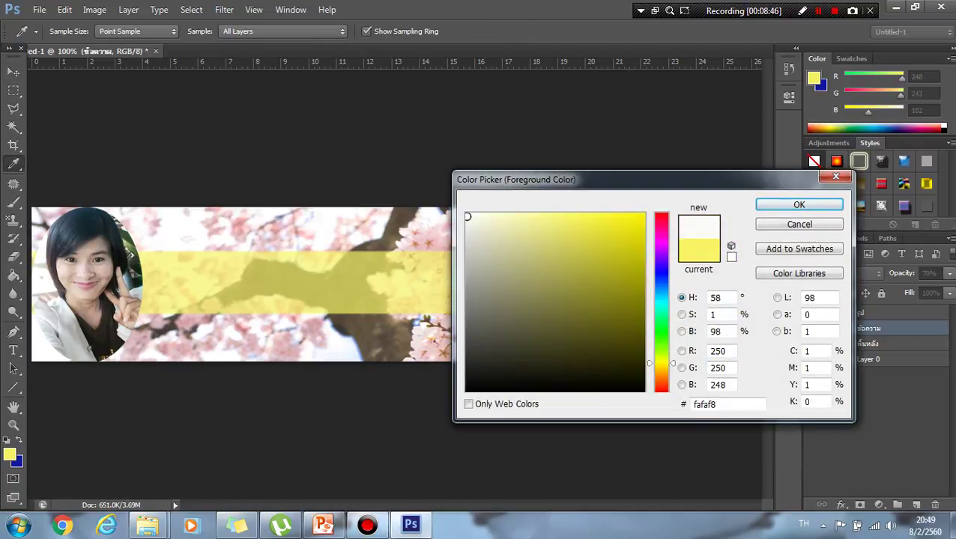
pyautogui.click(799, 204)
pyautogui.press('g')
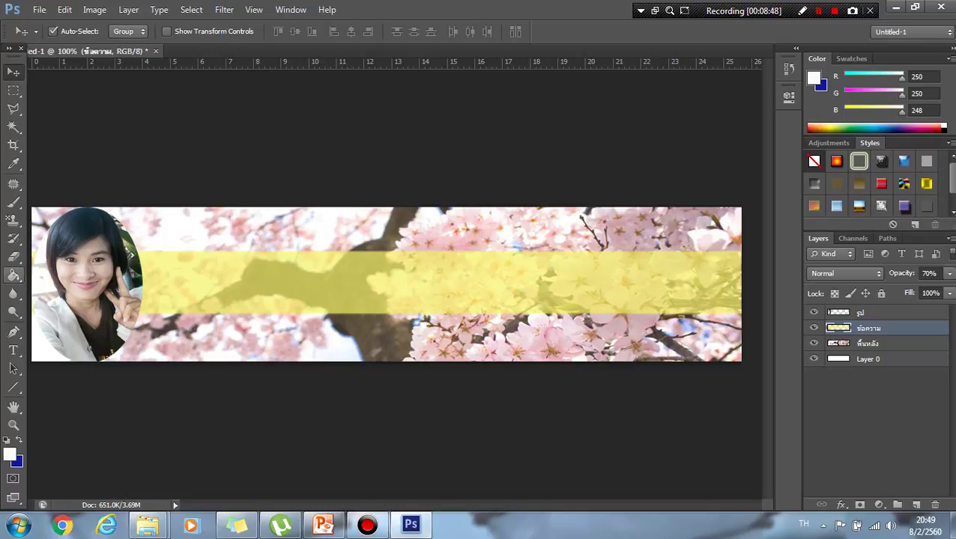
pyautogui.click(525, 283)
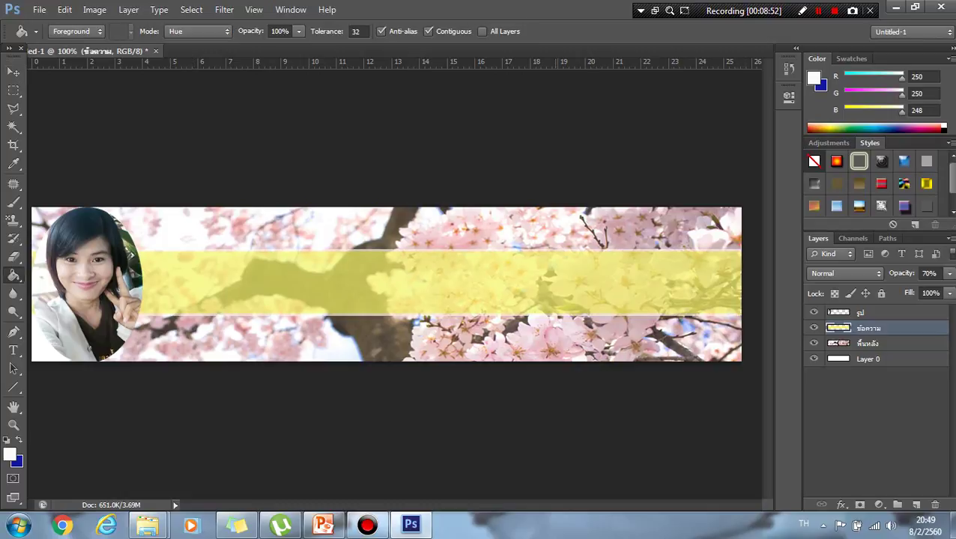
# Draw a rectangular selection strip across the yellow band and fit it to the band
pyautogui.click(13, 184)
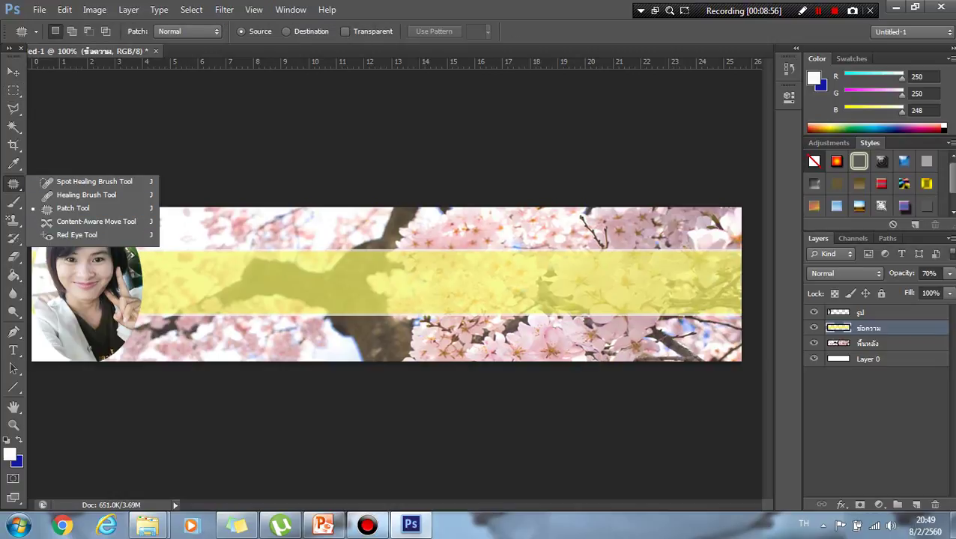
pyautogui.click(13, 90)
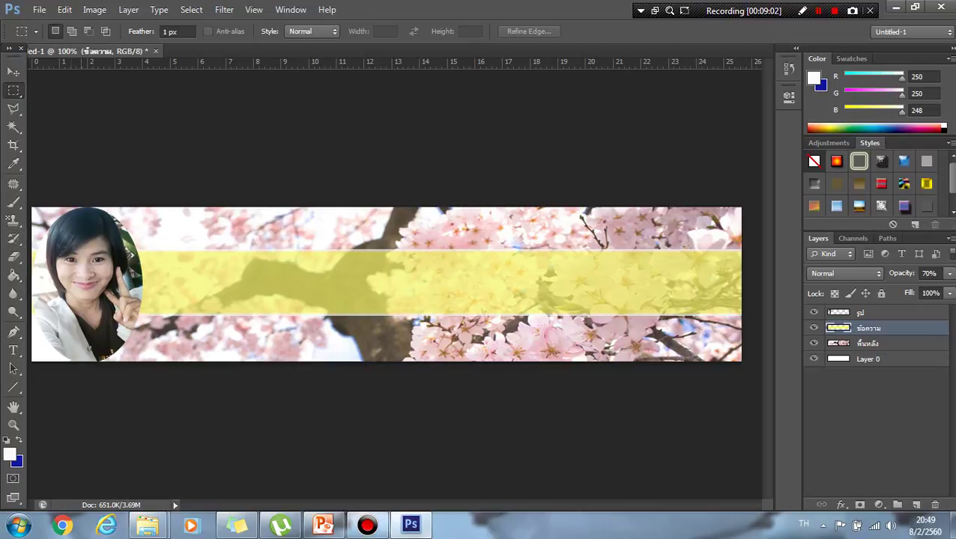
pyautogui.moveTo(33, 249); pyautogui.dragTo(710, 339)
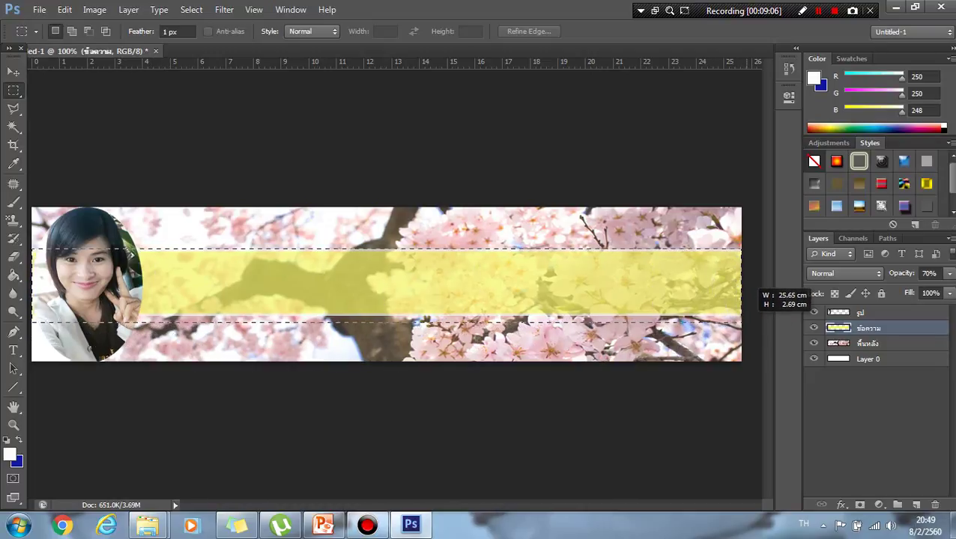
pyautogui.moveTo(710, 339); pyautogui.dragTo(741, 311)
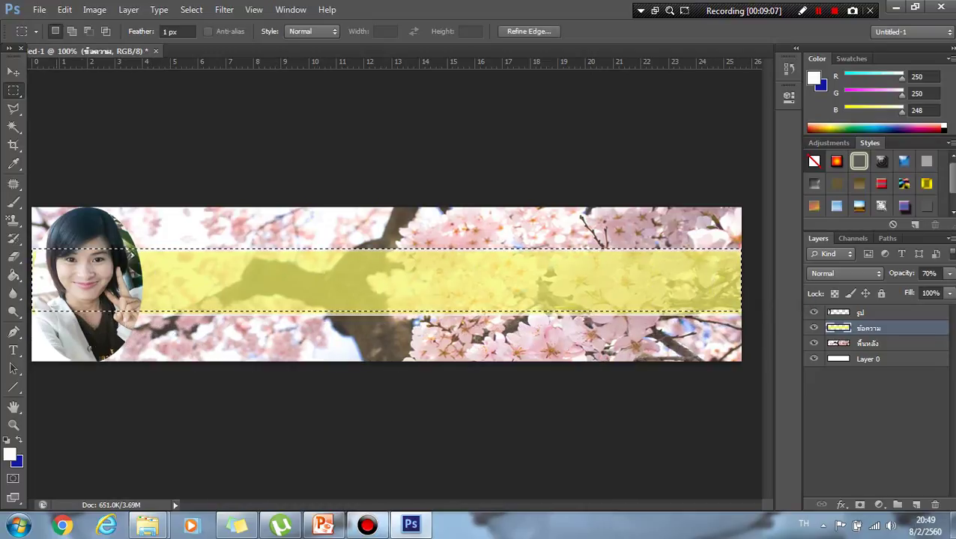
pyautogui.click(14, 275)
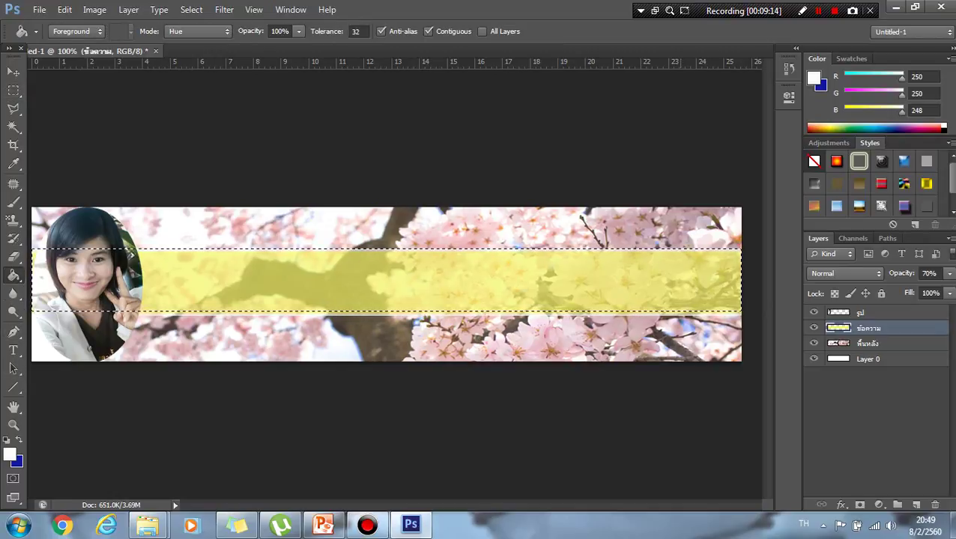
# Set the foreground to off-white 254, 254, 250 and add an empty layer above ข้อความ
pyautogui.click(10, 454)
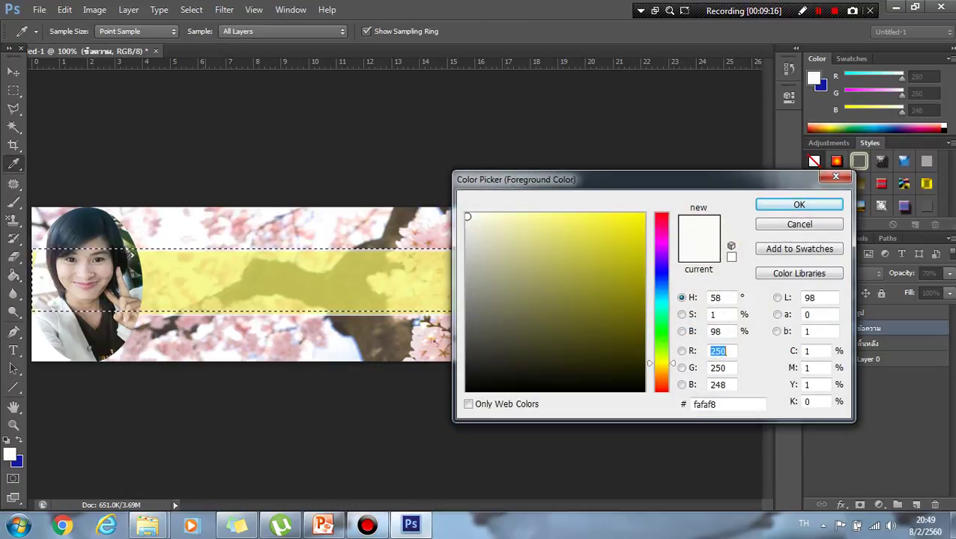
pyautogui.write('254')
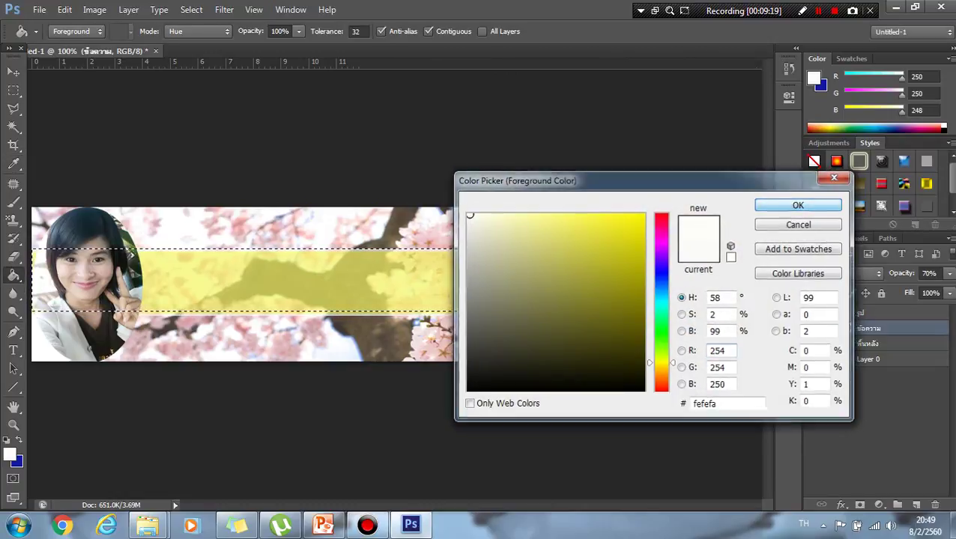
pyautogui.press('Return')
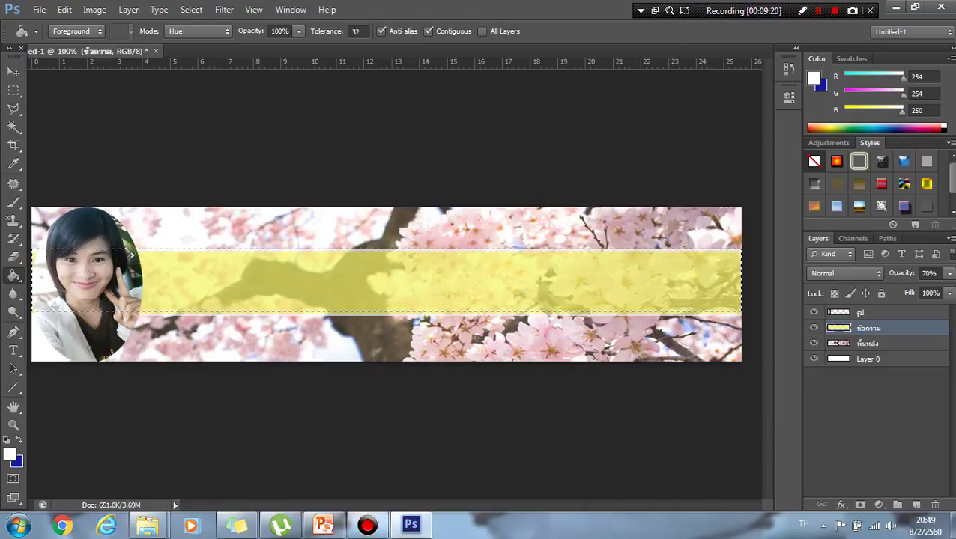
pyautogui.click(915, 505)
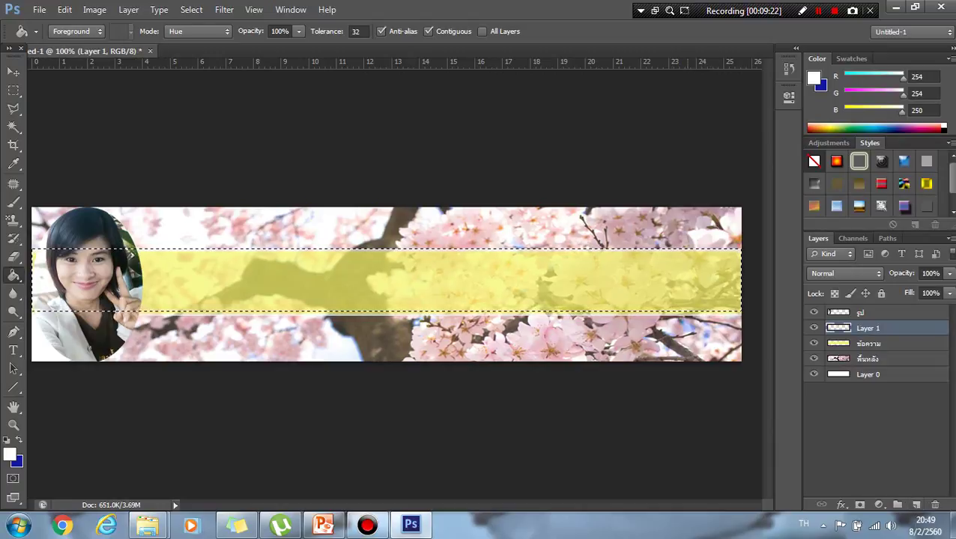
# Fill the selected strip with off-white on Layer 1, rename the layer ข้อความ, and deselect
pyautogui.hotkey('alt', 'BackSpace')
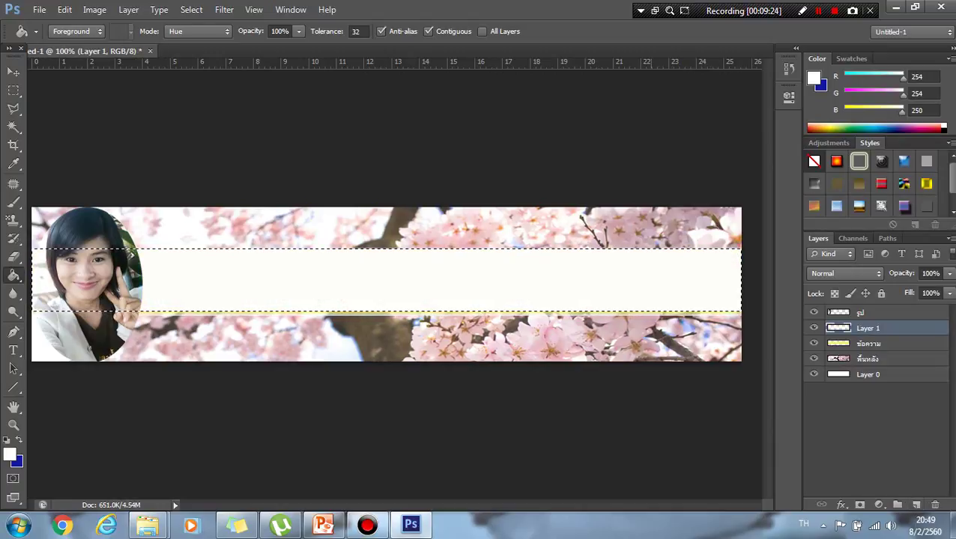
pyautogui.press('v')
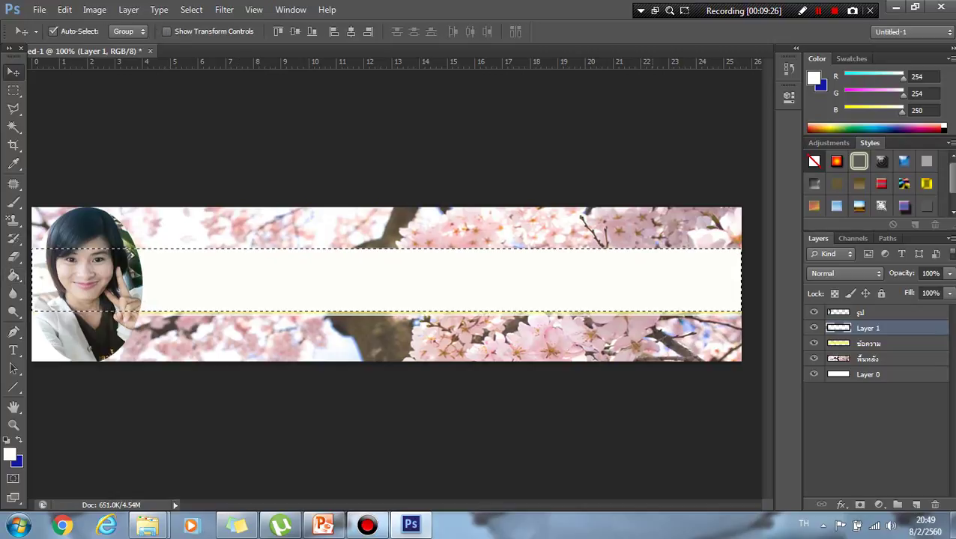
pyautogui.doubleClick(868, 328)
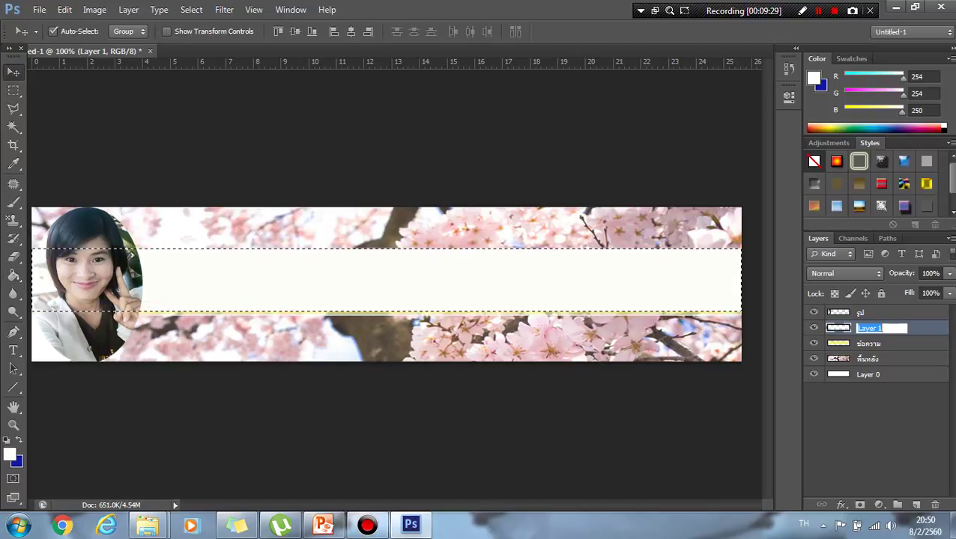
pyautogui.write('ชื่อ')
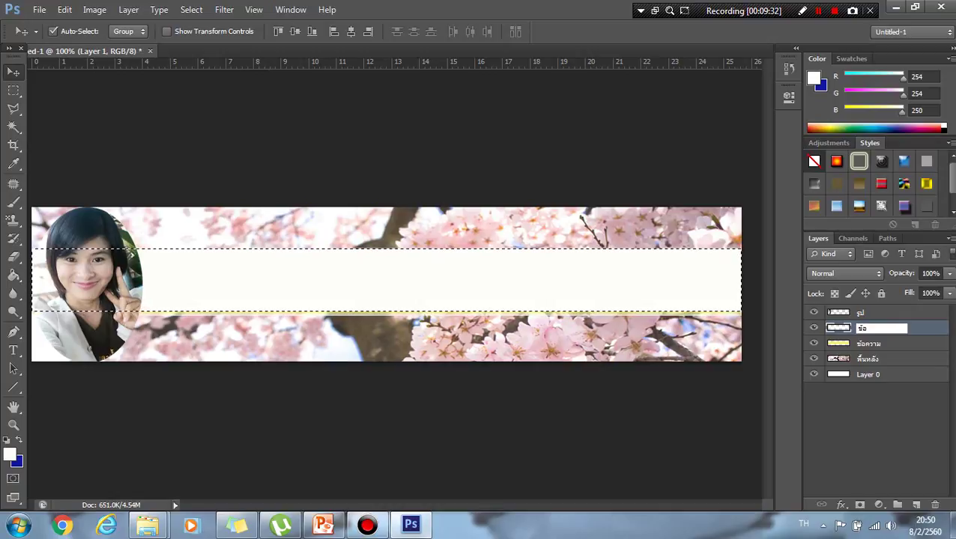
pyautogui.write('ความ')
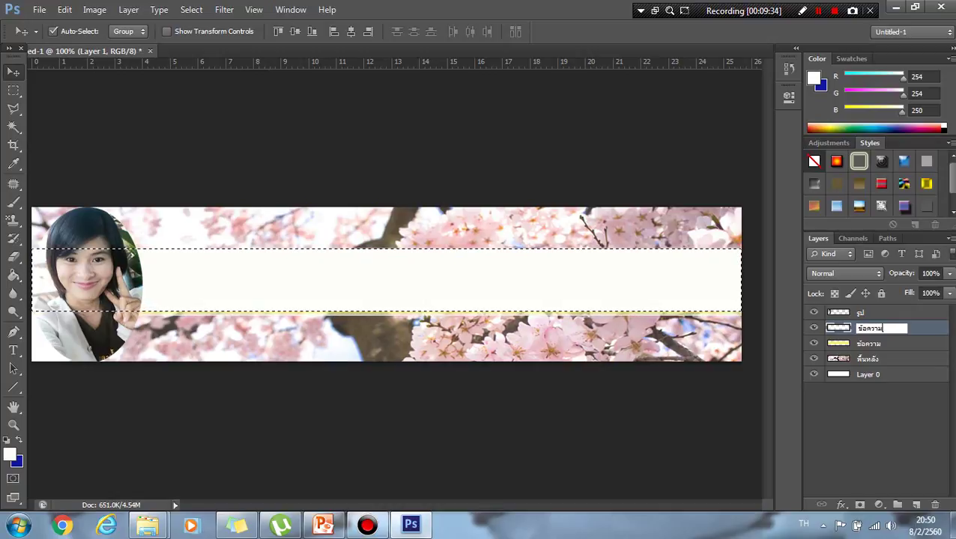
pyautogui.press('Return')
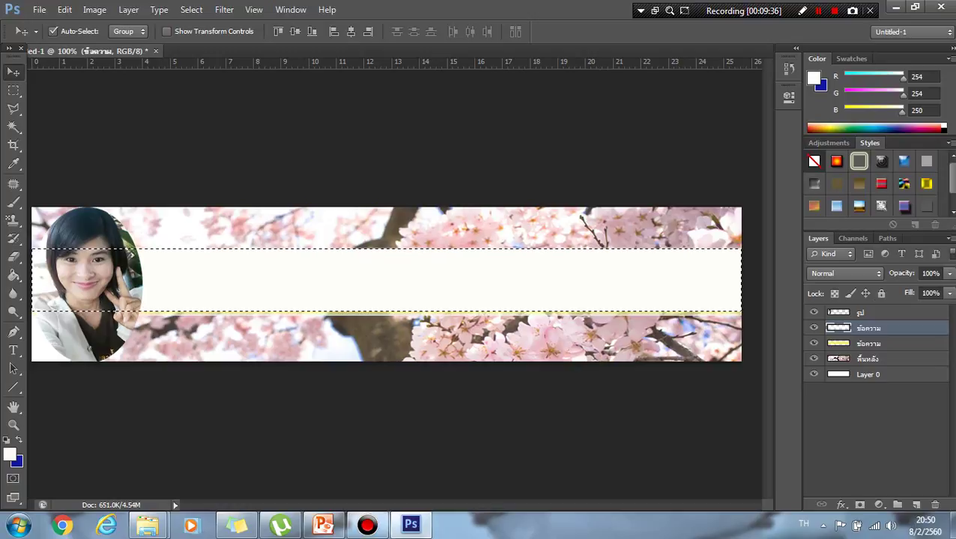
pyautogui.hotkey('ctrl', 'd')
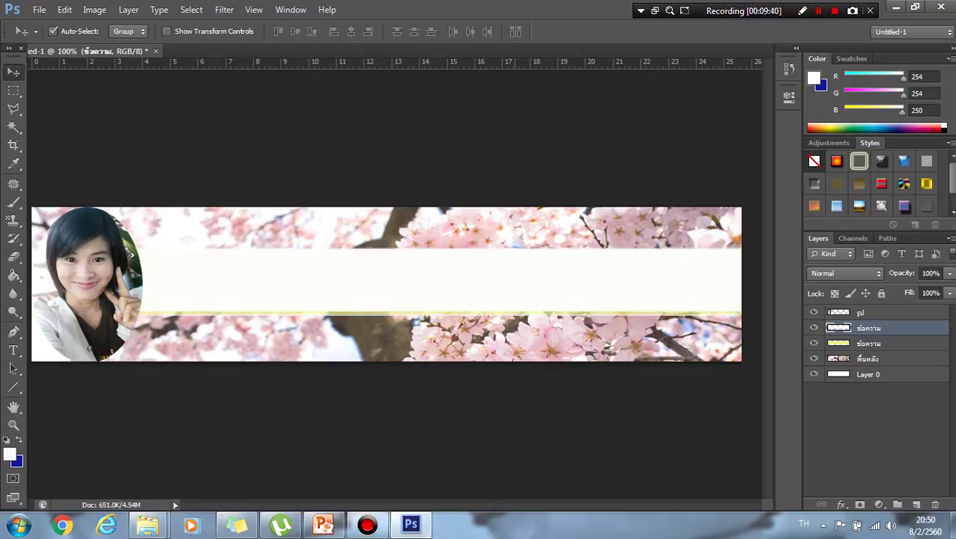
# Squeeze the off-white band to 89.58% height and position it so thin yellow edges show
pyautogui.moveTo(516, 231); pyautogui.dragTo(513, 229)
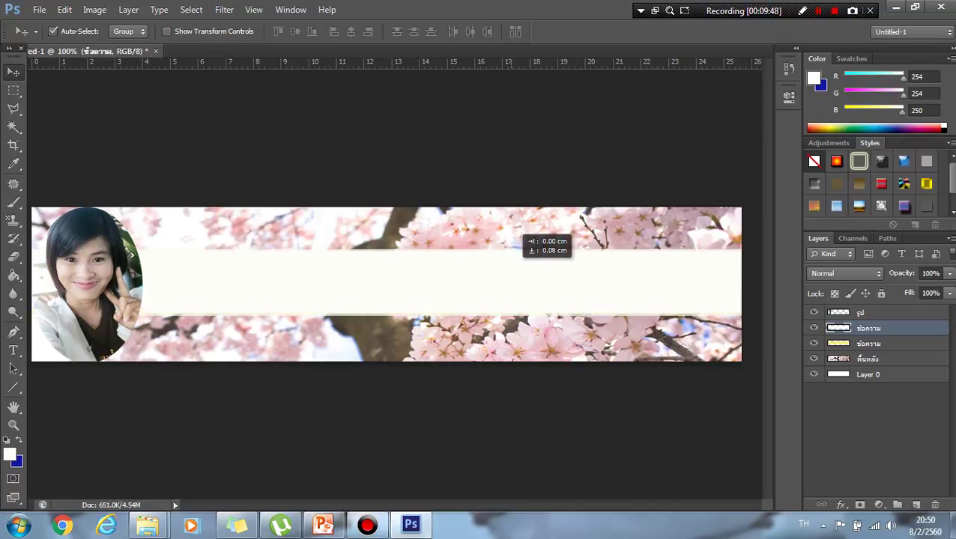
pyautogui.moveTo(514, 229); pyautogui.dragTo(514, 227)
pyautogui.hotkey('ctrl', 't')
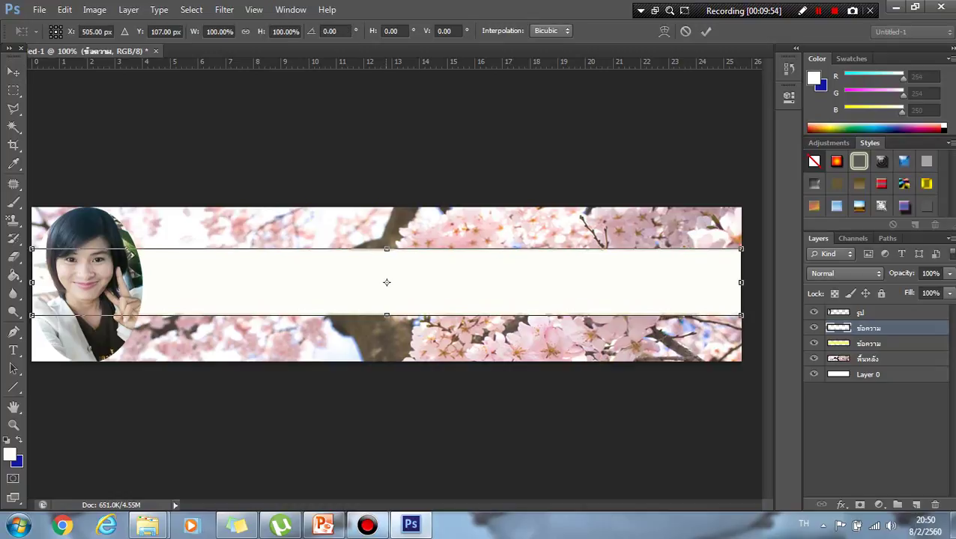
pyautogui.moveTo(387, 248); pyautogui.dragTo(386, 255)
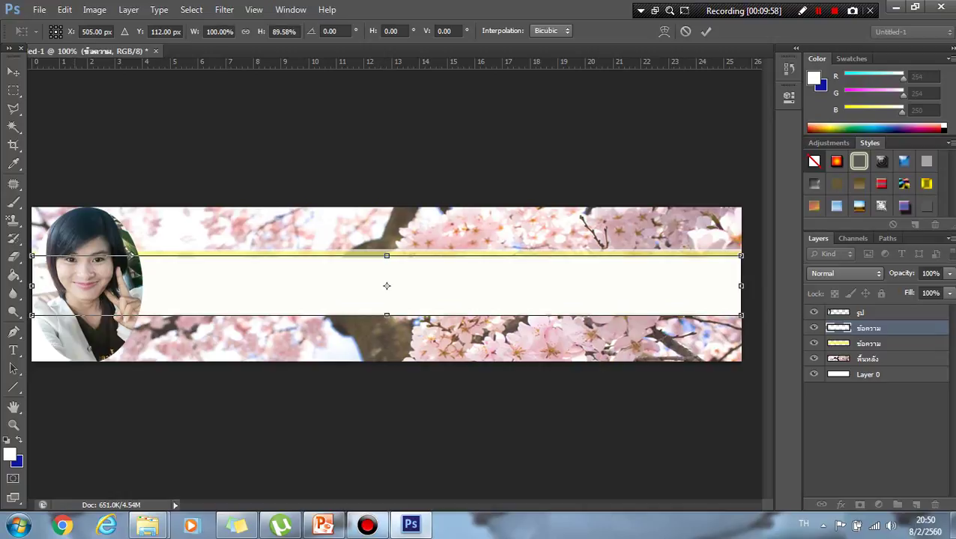
pyautogui.press('v')
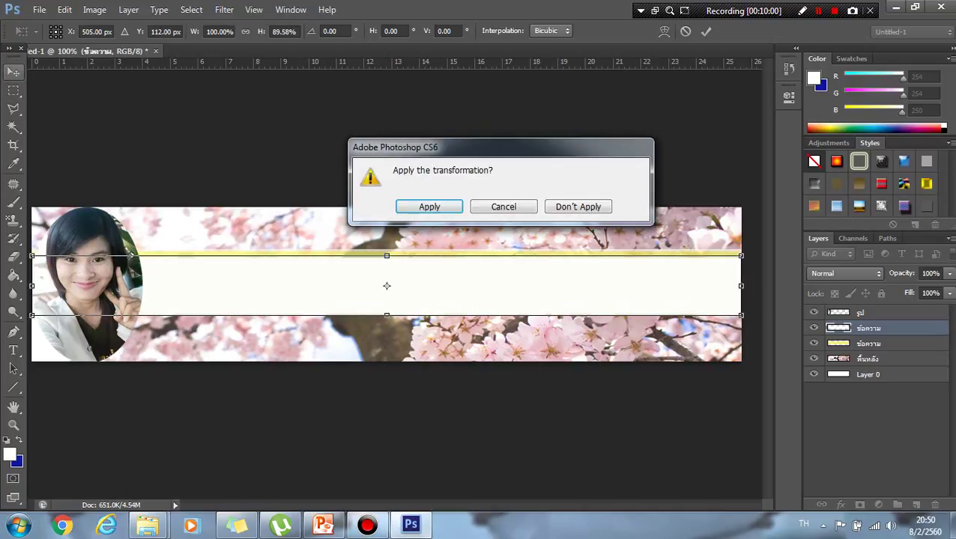
pyautogui.click(429, 207)
pyautogui.moveTo(556, 257); pyautogui.dragTo(555, 261)
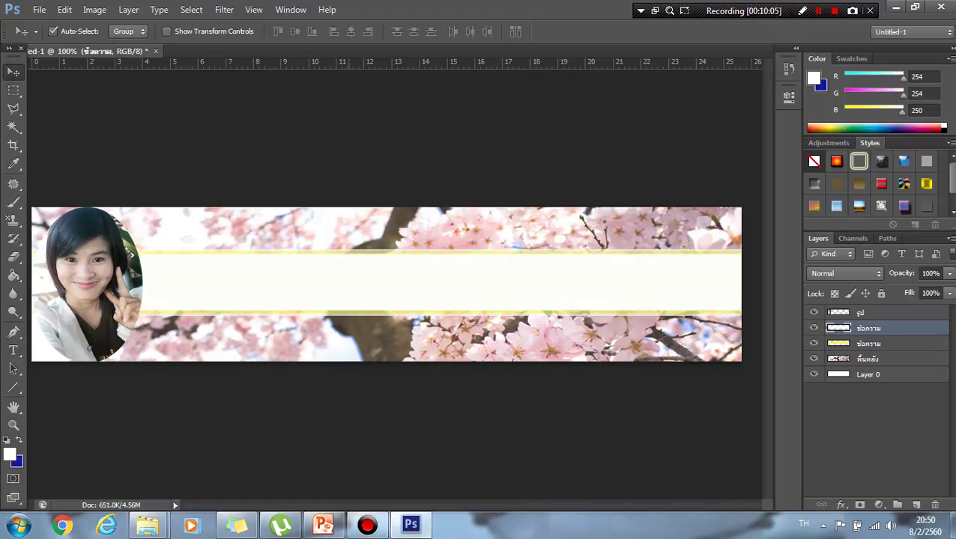
# Save the banner as head.jpg, a Maximum-quality JPEG in the image folder
pyautogui.click(867, 359)
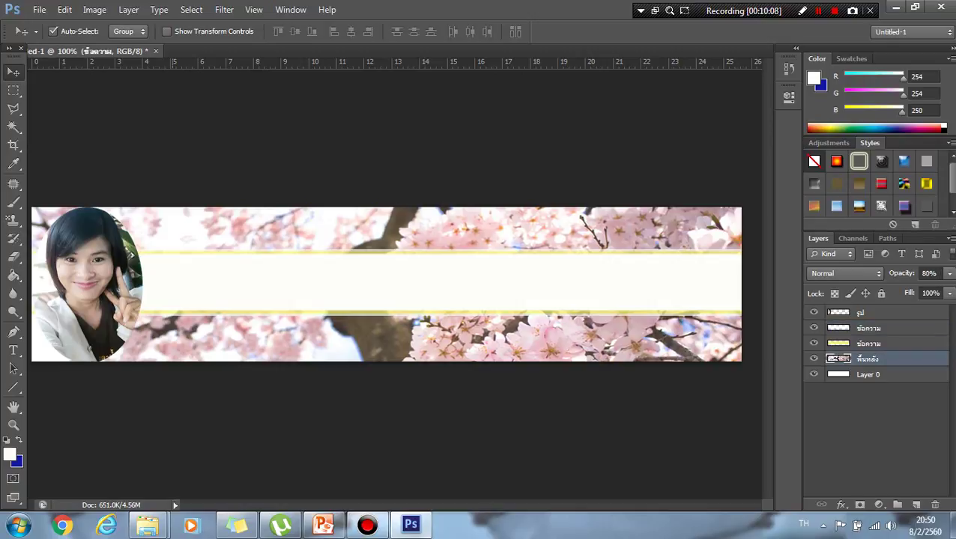
pyautogui.click(39, 9)
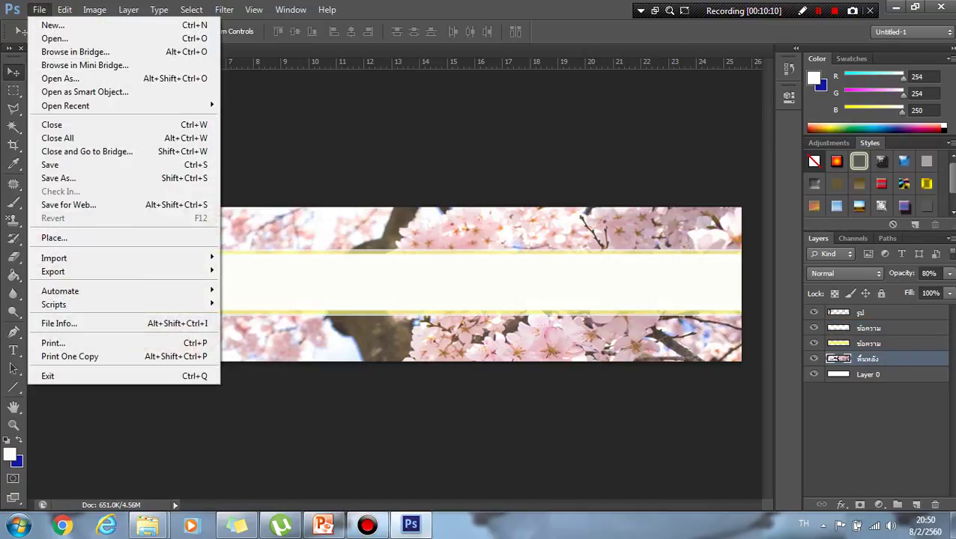
pyautogui.click(58, 177)
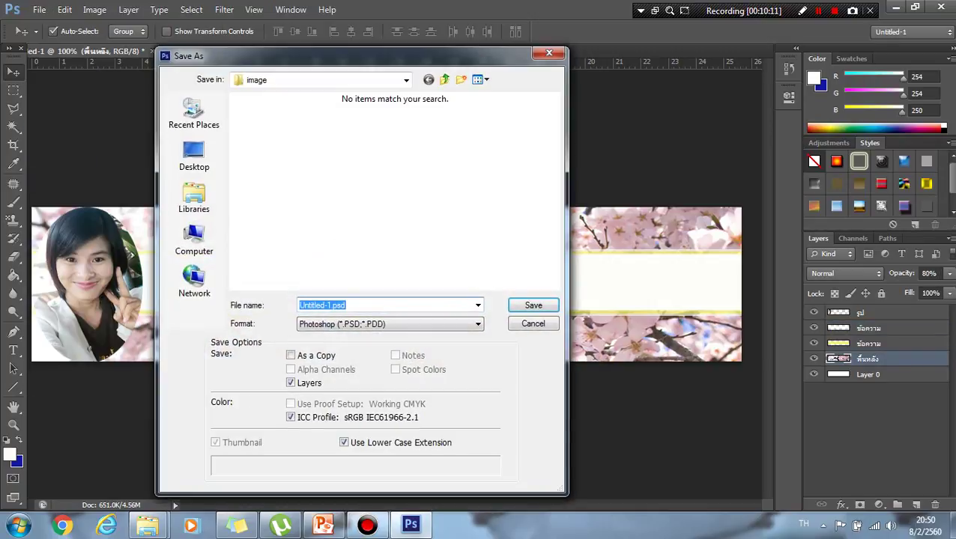
pyautogui.click(389, 324)
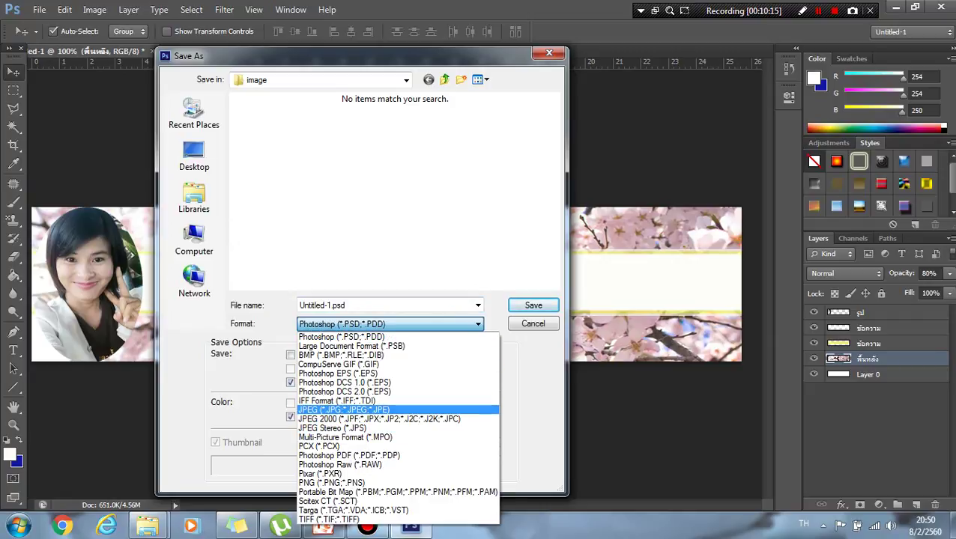
pyautogui.click(344, 410)
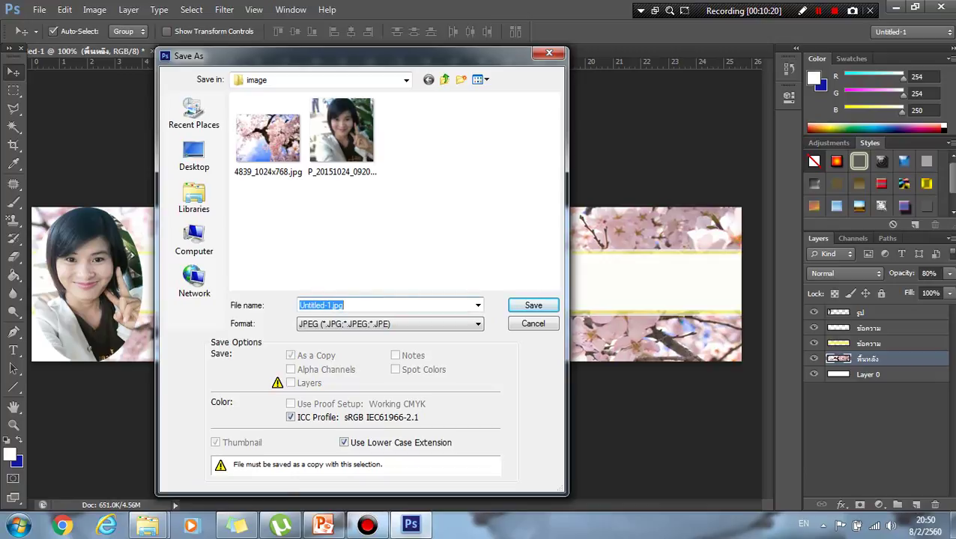
pyautogui.write('hea')
pyautogui.write('d')
pyautogui.press('Return')
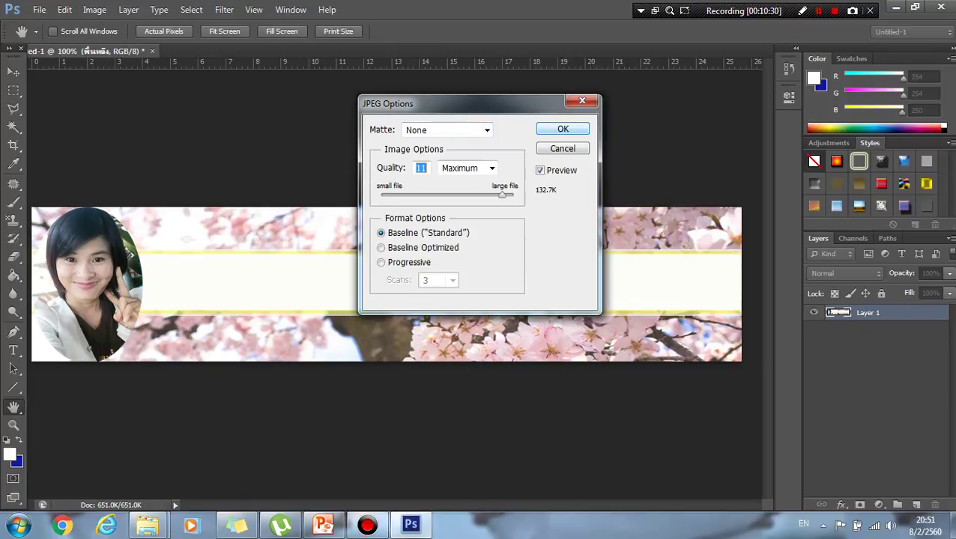
pyautogui.press('Return')
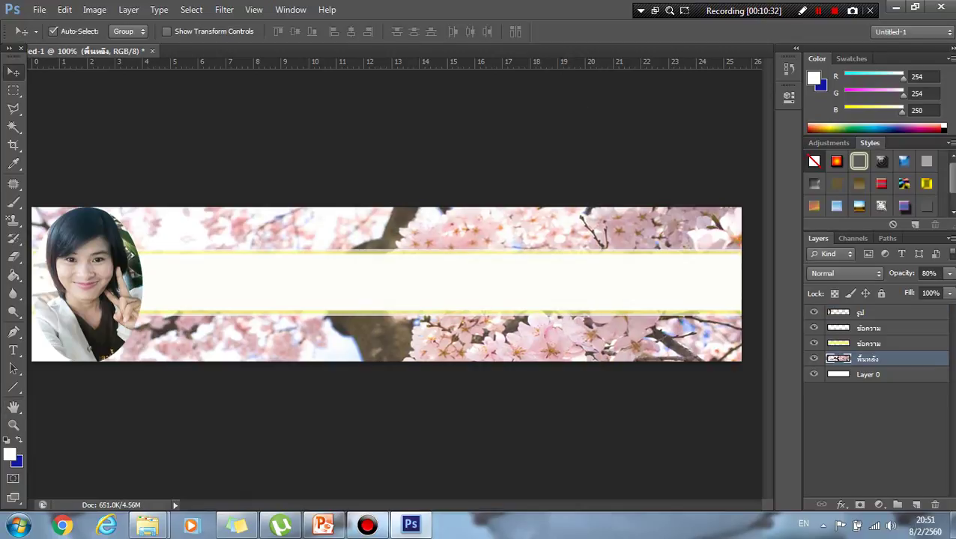
# Quit Photoshop, saving the layers as Untitled-1.psd, then select head.jpg in the image folder
pyautogui.hotkey('ctrl', 'q')
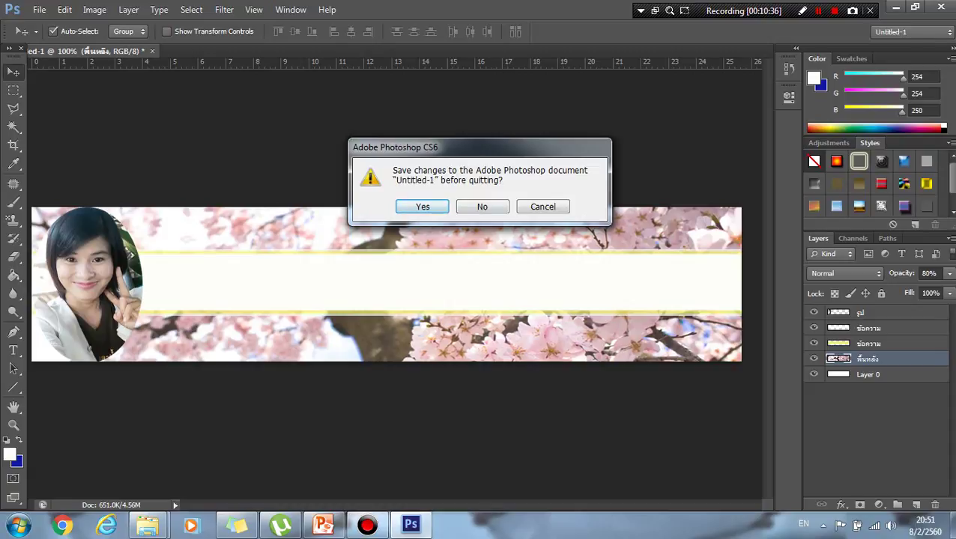
pyautogui.press('Return')
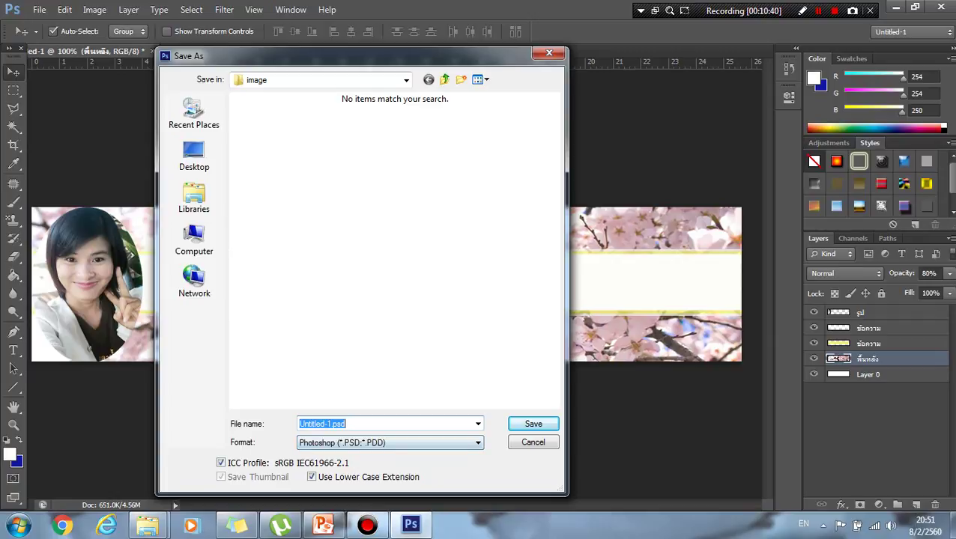
pyautogui.press('Return')
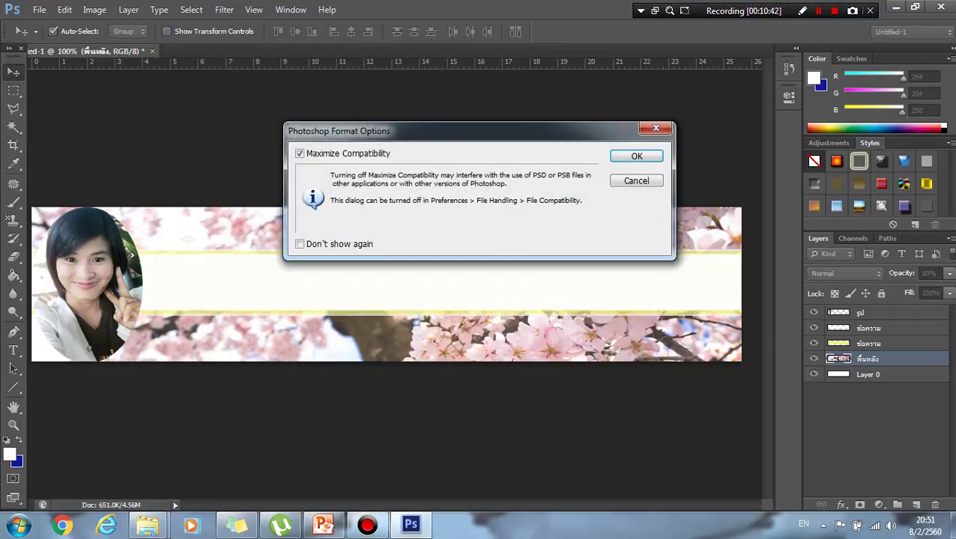
pyautogui.press('Return')
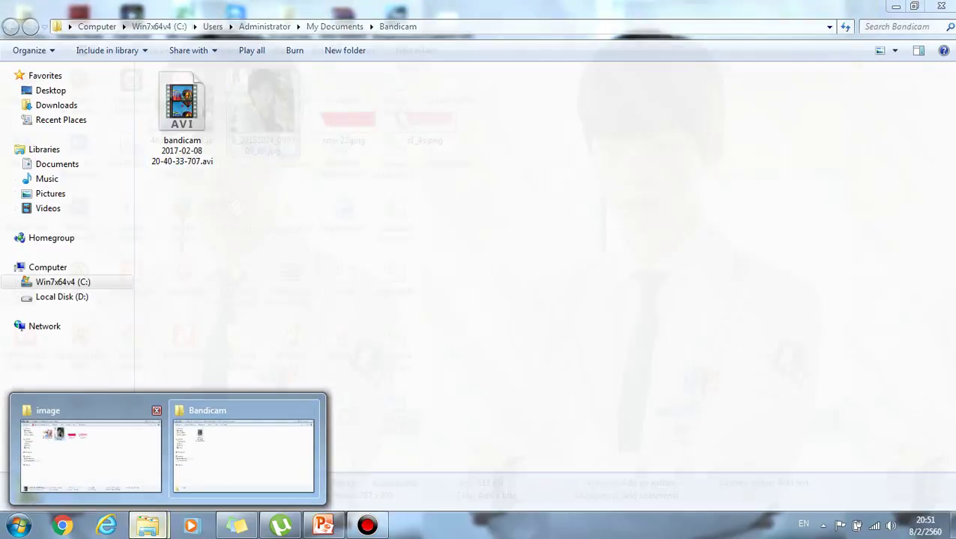
pyautogui.click(86, 442)
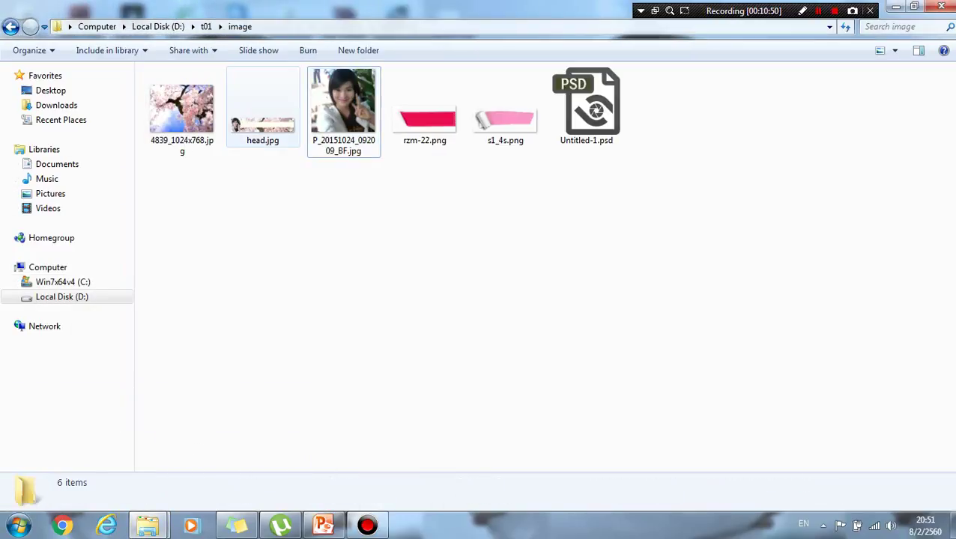
pyautogui.click(263, 112)
# Preview head.jpg in ACDSee Quick View to check the 1010×220 banner
pyautogui.doubleClick(262, 112)
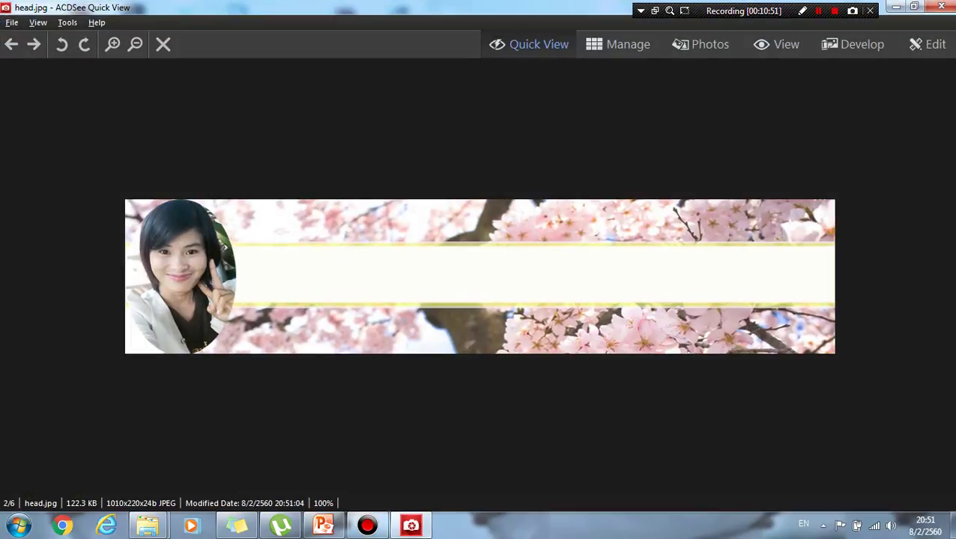